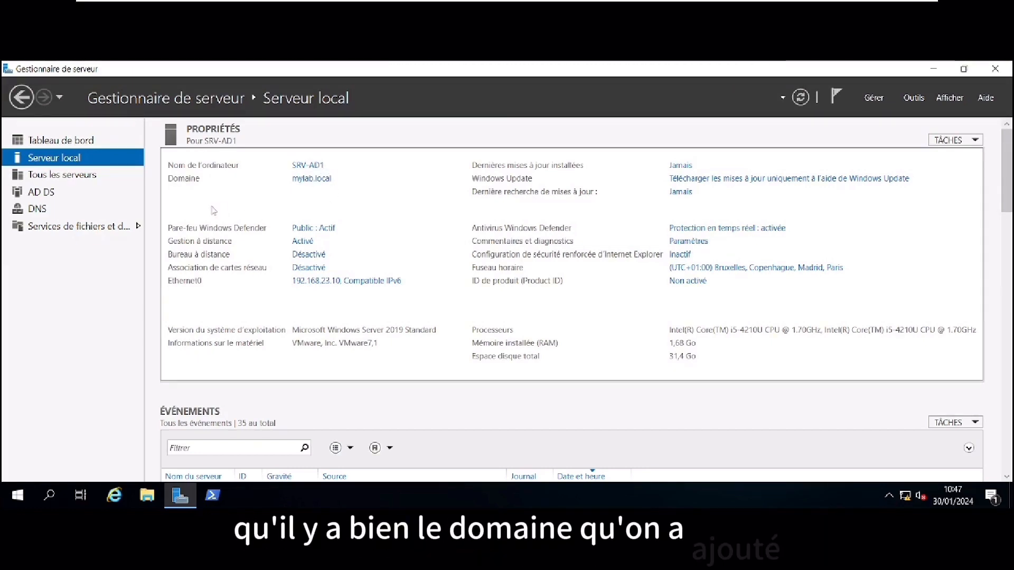
Confirm SRV-AD1 is in the mylab.local domain and scroll the Outils list to Sites et services Active Directory
click(914, 98)
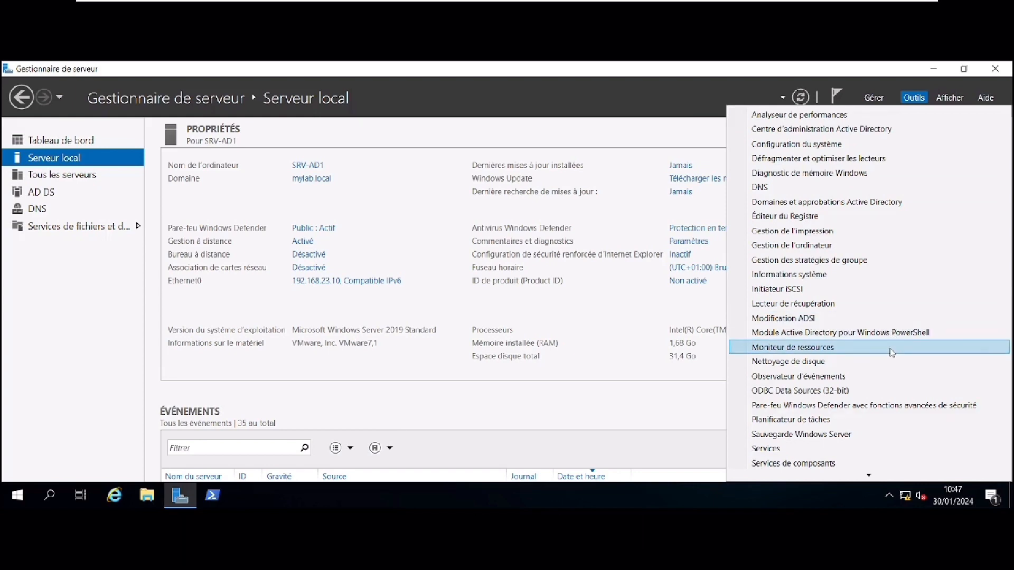
scroll(879, 412, down, 2)
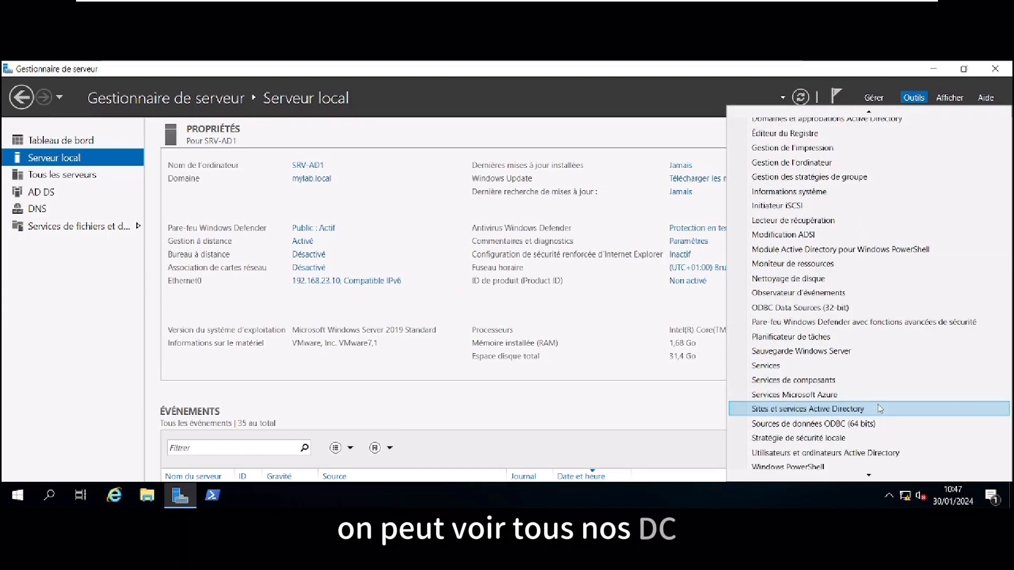
Open Sites et services Active Directory, view SRV-AD1's NTDS Settings under Default-First-Site-Name, then minimize it
click(877, 409)
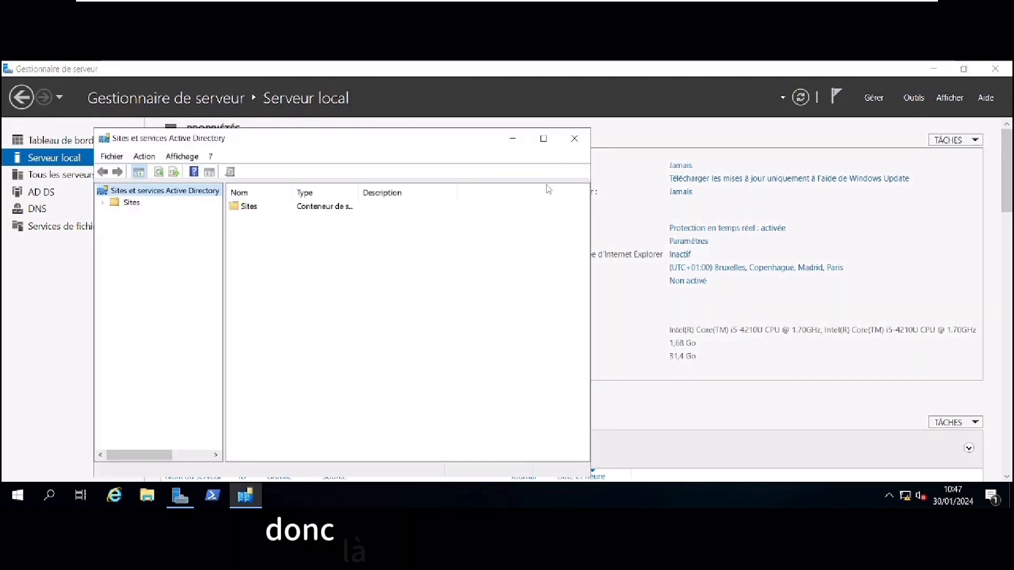
click(544, 139)
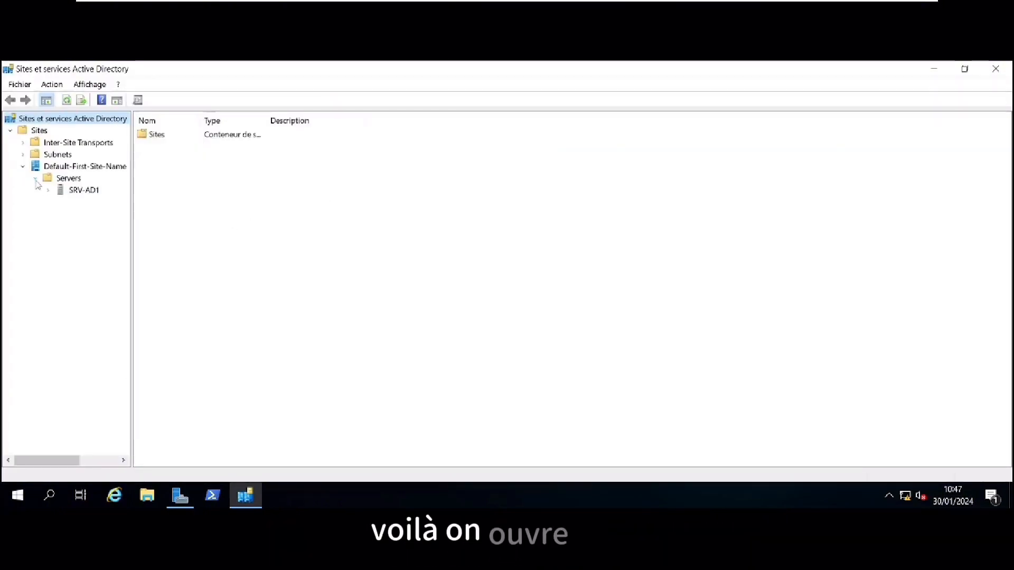
click(48, 191)
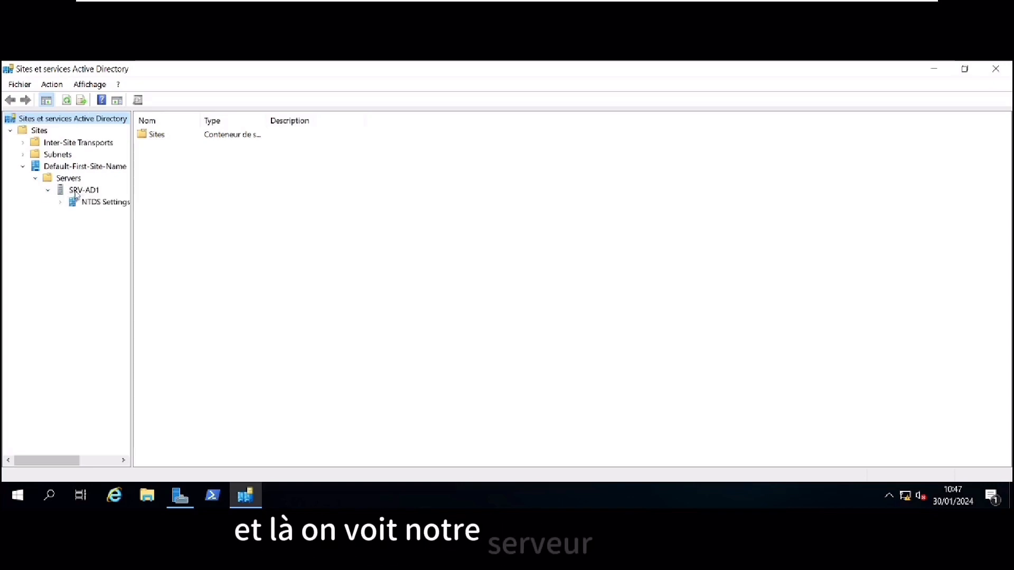
click(70, 192)
click(94, 206)
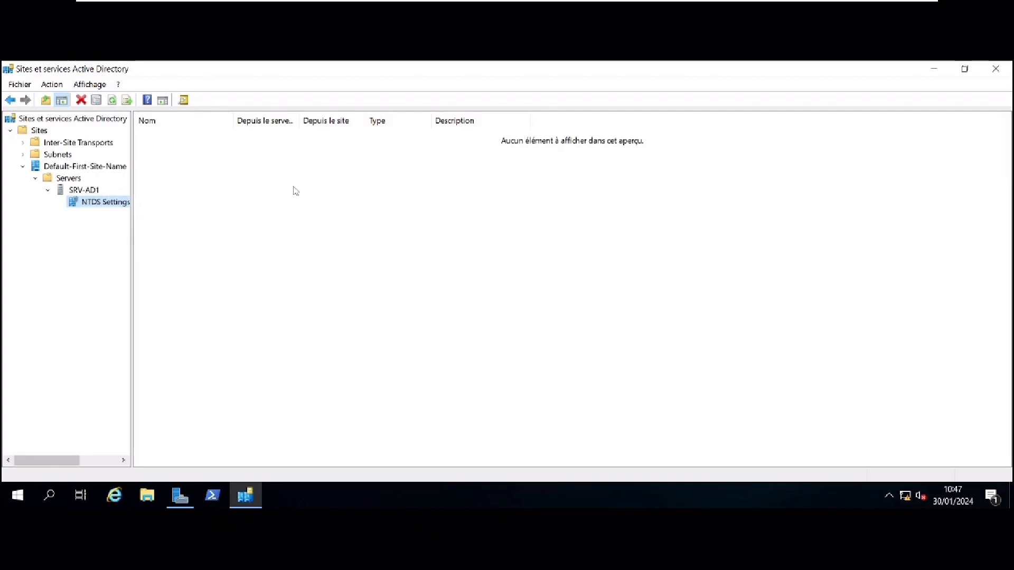
click(933, 68)
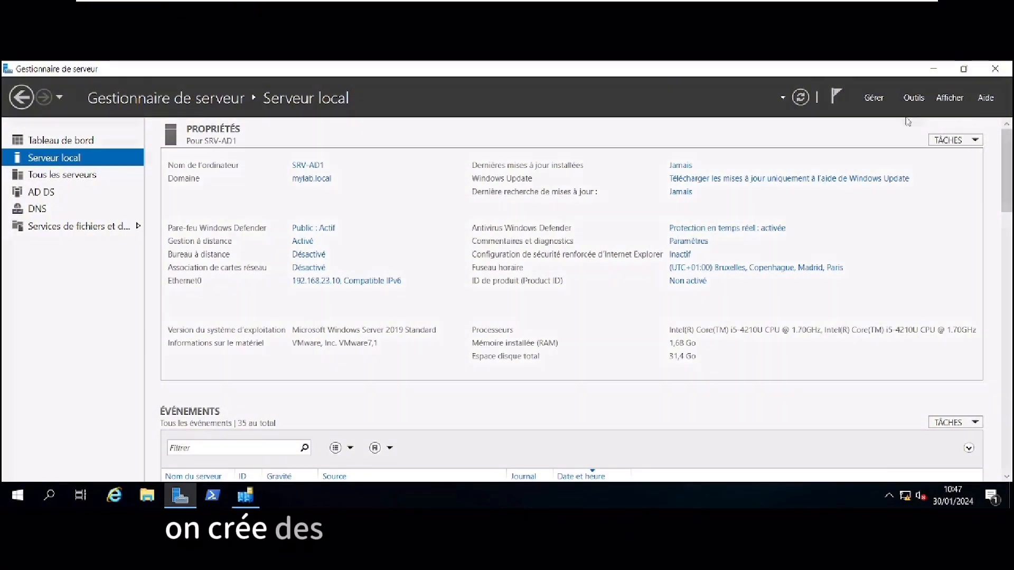
Launch Utilisateurs et ordinateurs Active Directory from the Outils menu
click(910, 98)
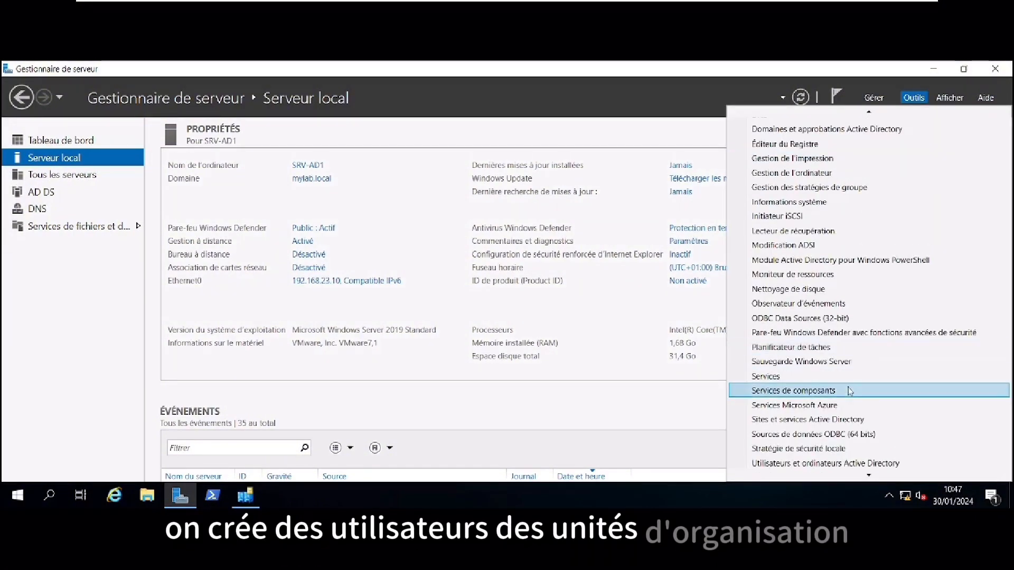
scroll(850, 390, down, 3)
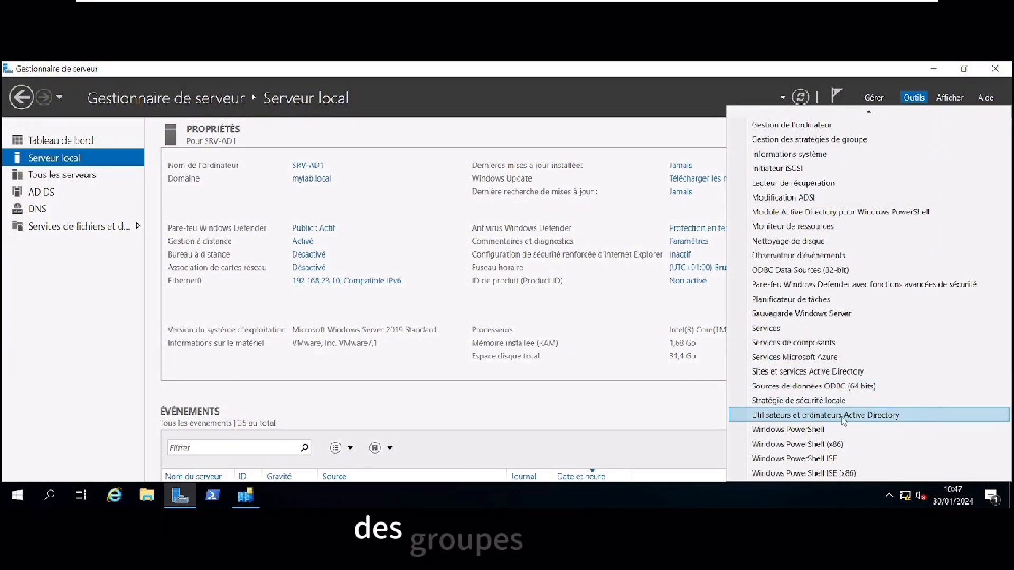
click(844, 417)
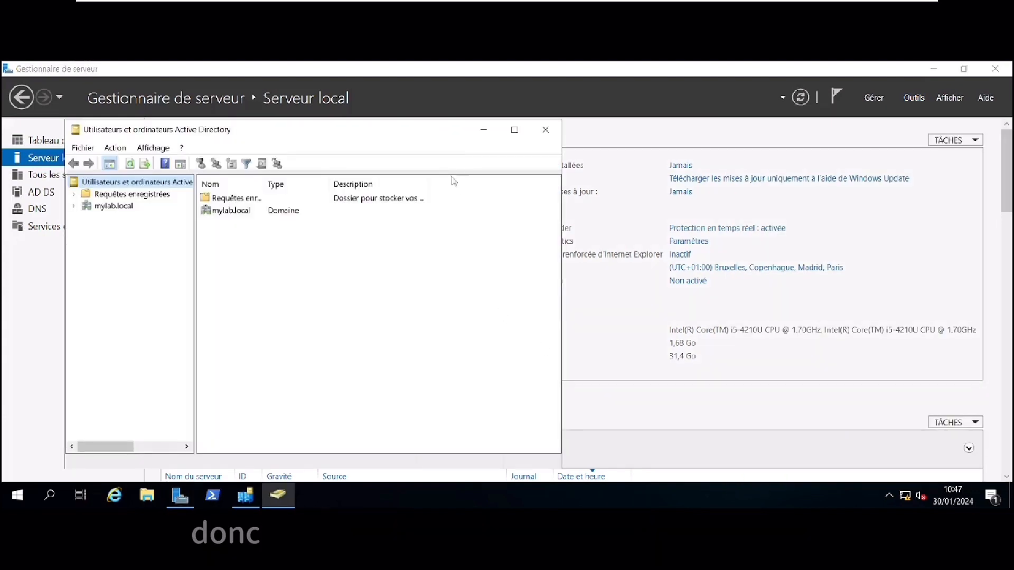
Maximize the console and display the Users container of mylab.local
click(515, 130)
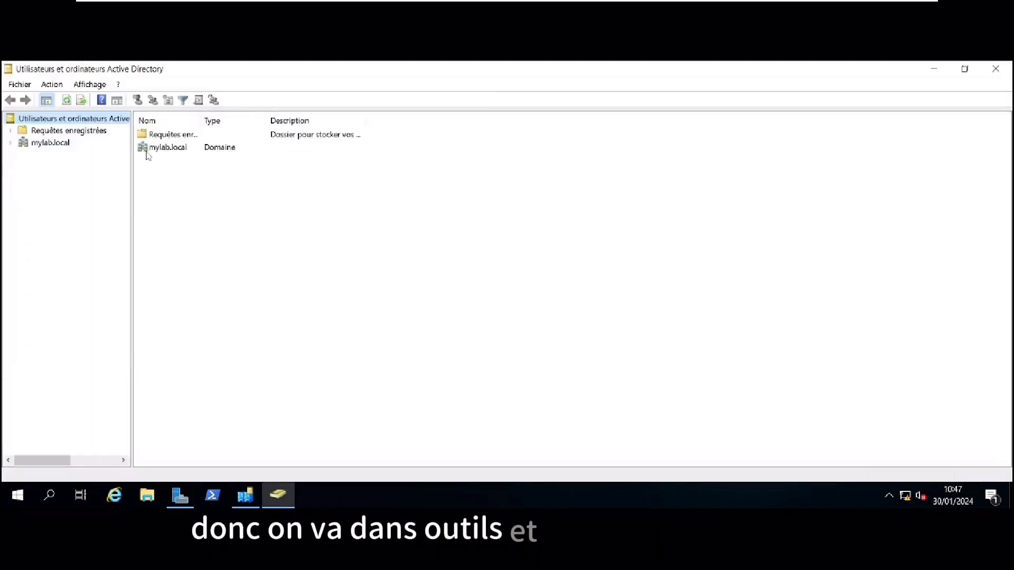
click(10, 143)
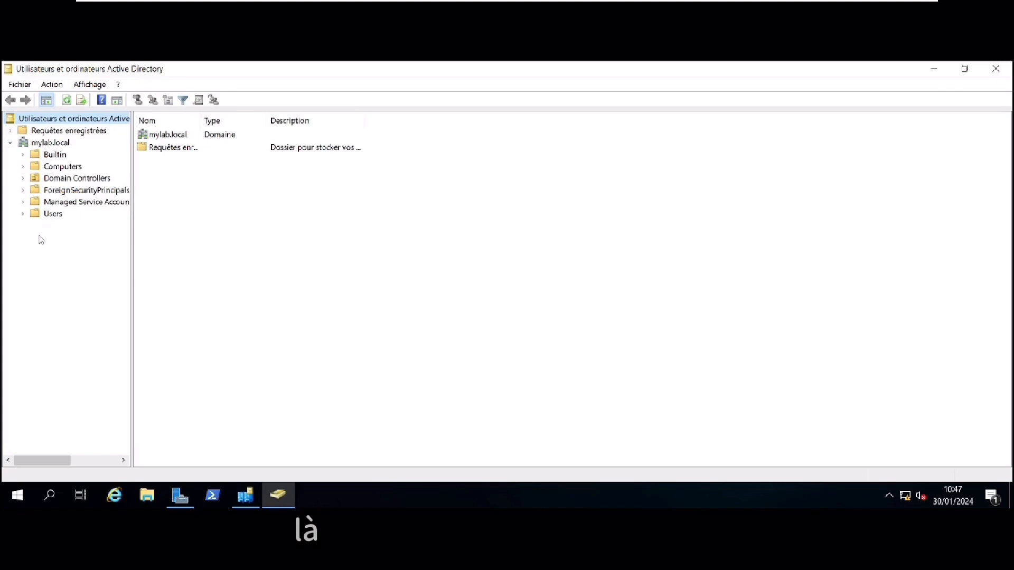
click(46, 216)
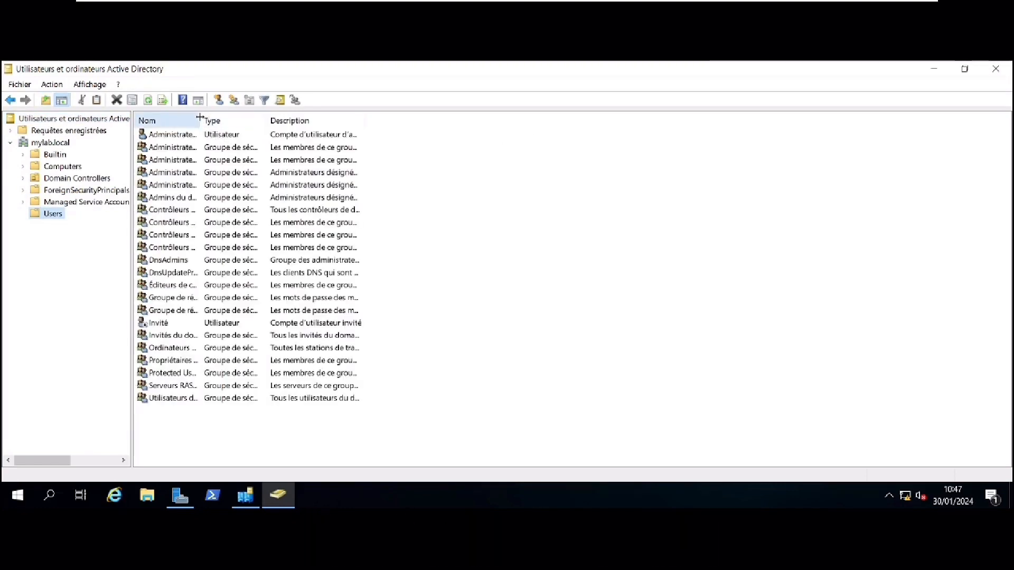
drag(199, 118, 212, 124)
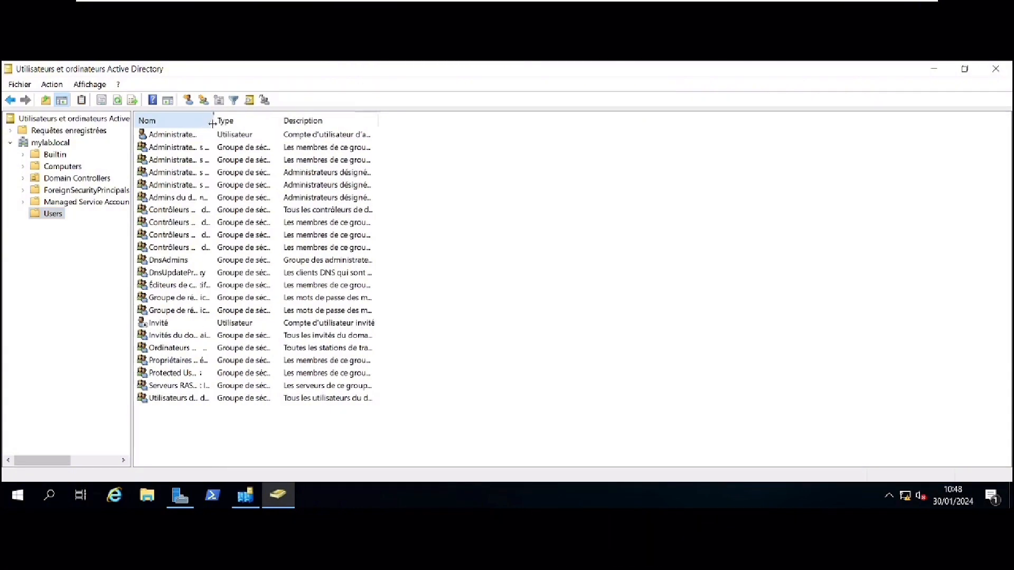
Review Administrateur's Membre de groups and close its properties without changes
double_click(195, 140)
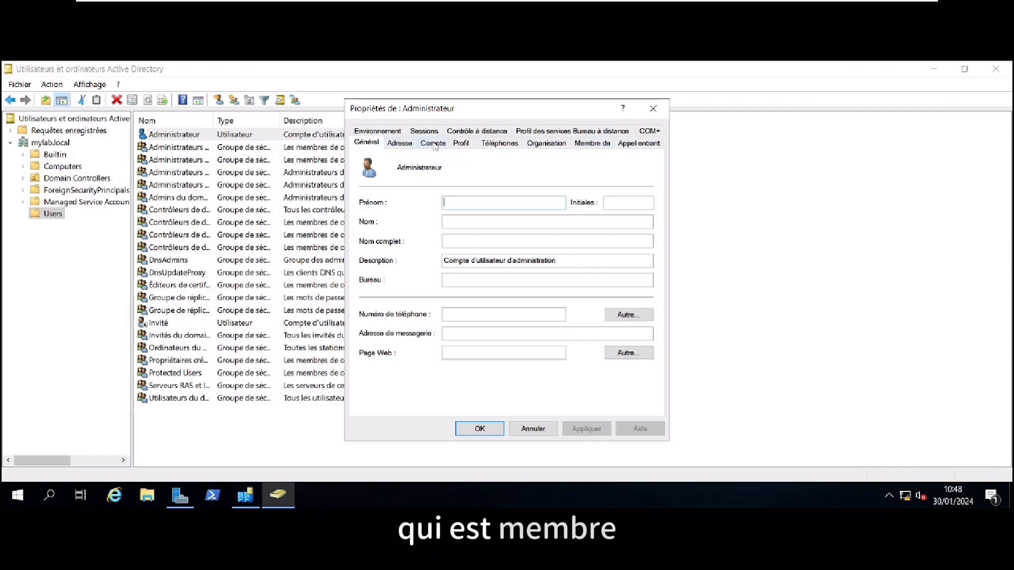
click(592, 143)
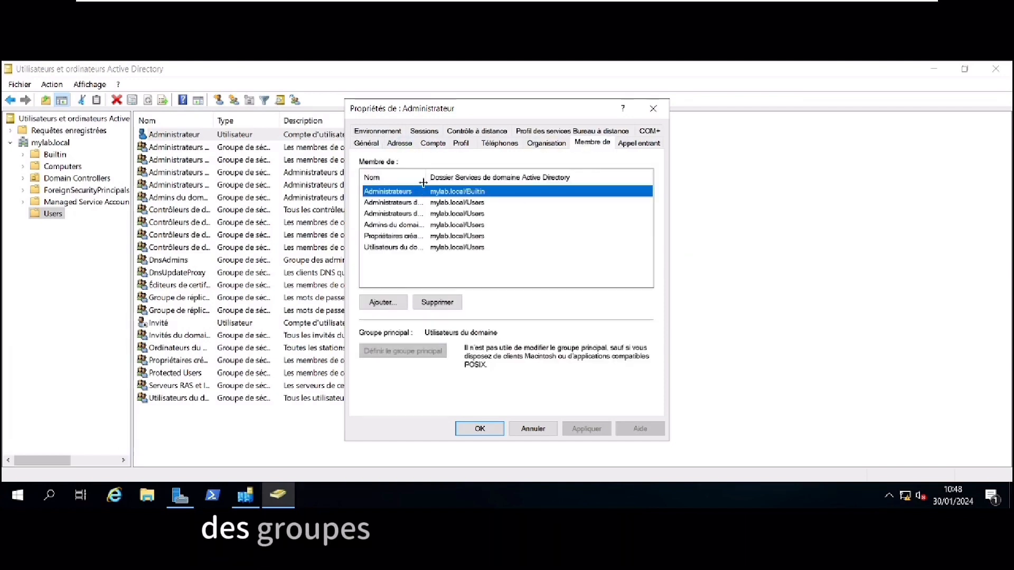
drag(423, 180, 492, 181)
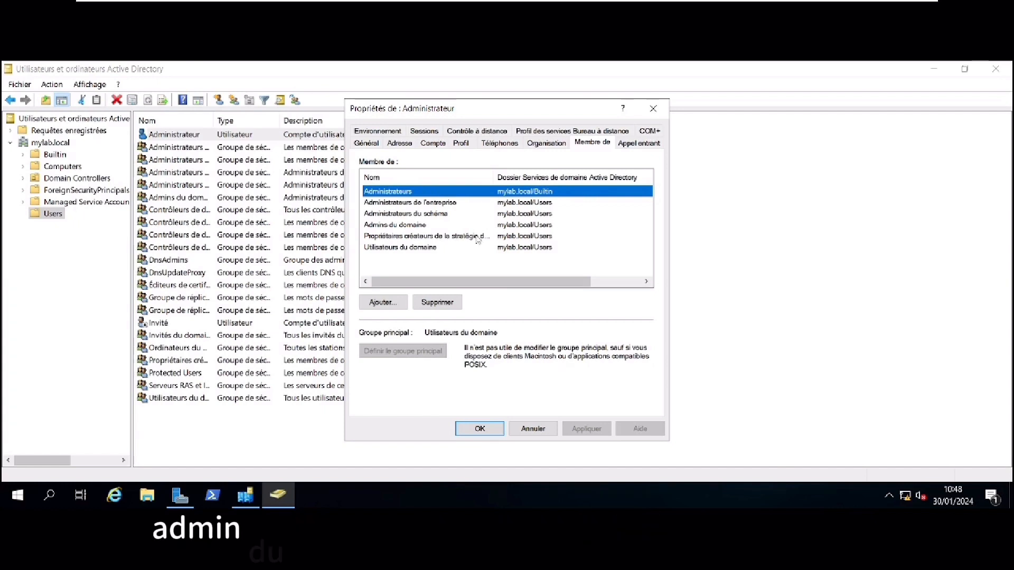
click(412, 225)
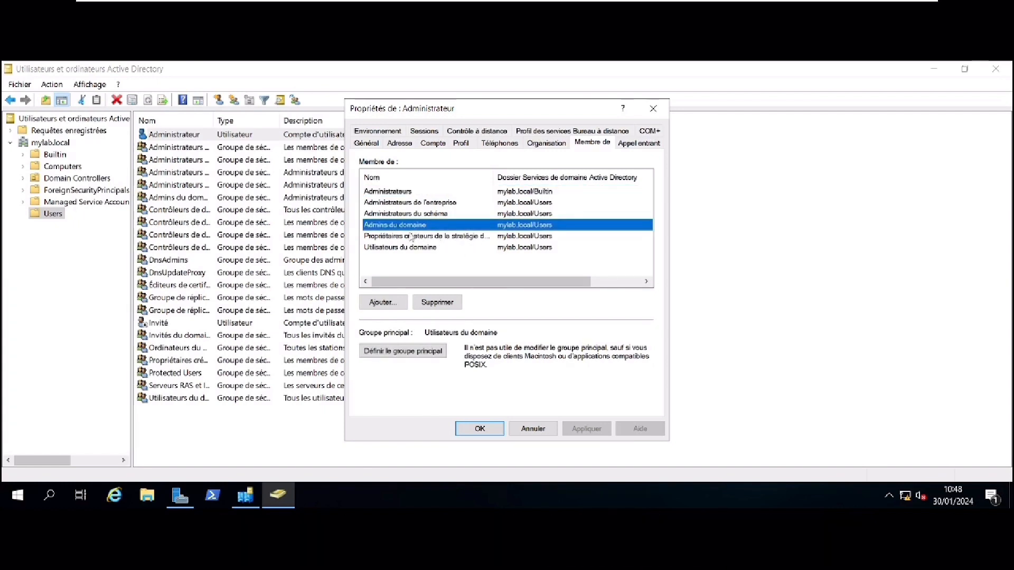
click(455, 263)
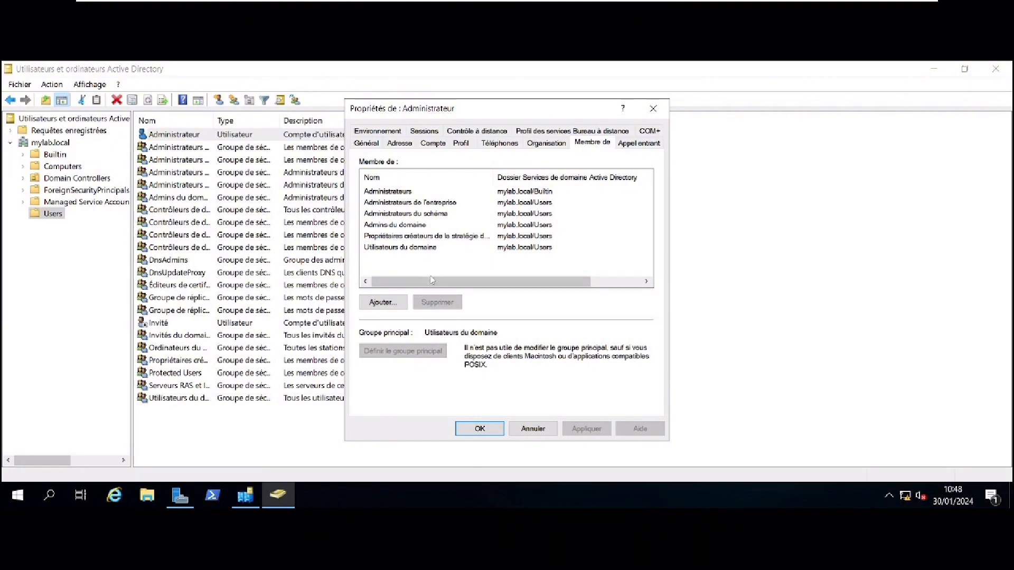
click(530, 429)
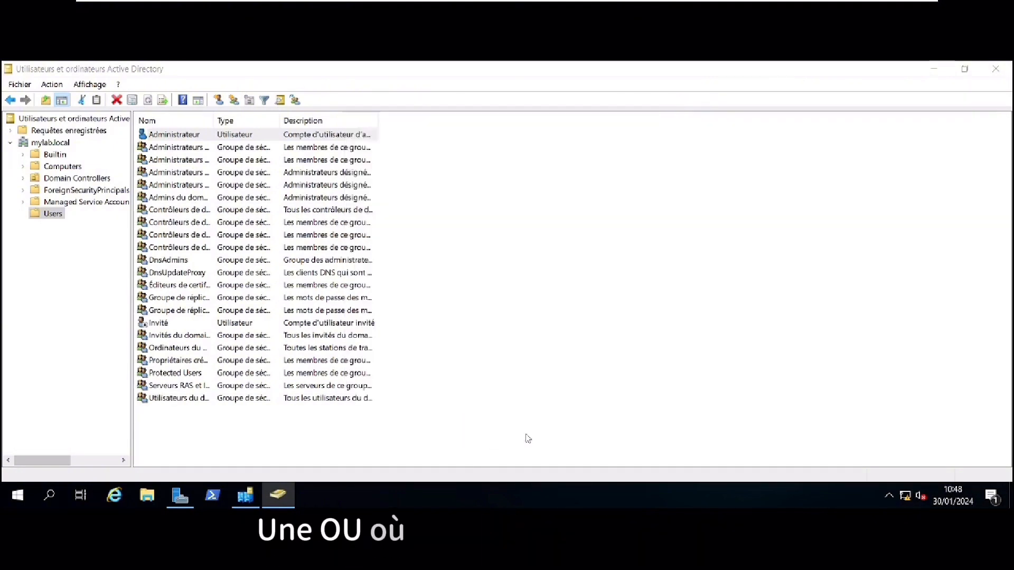
Create an organizational unit named MYLAB directly under mylab.local
click(51, 143)
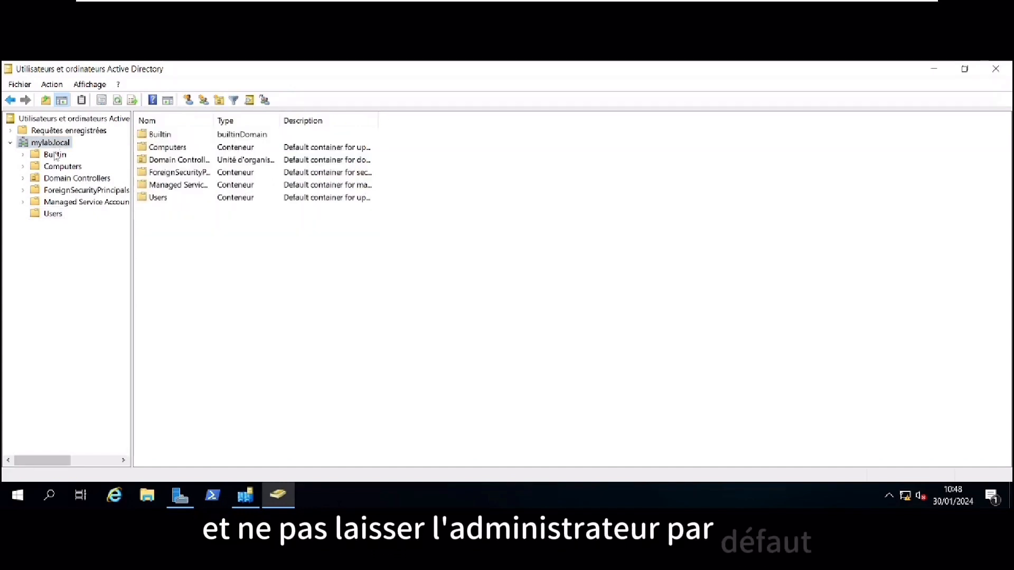
right_click(56, 145)
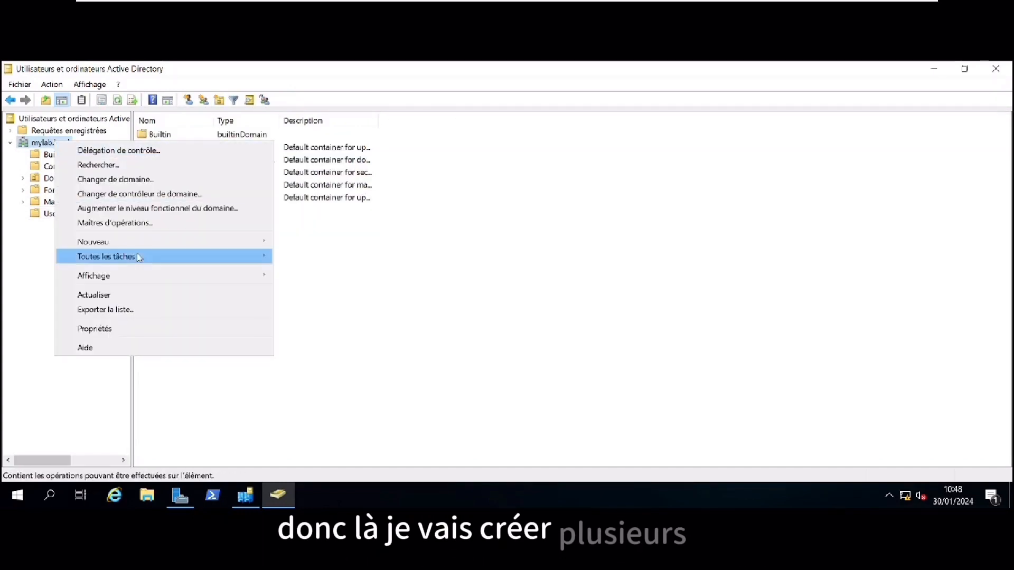
mouse_move(161, 246)
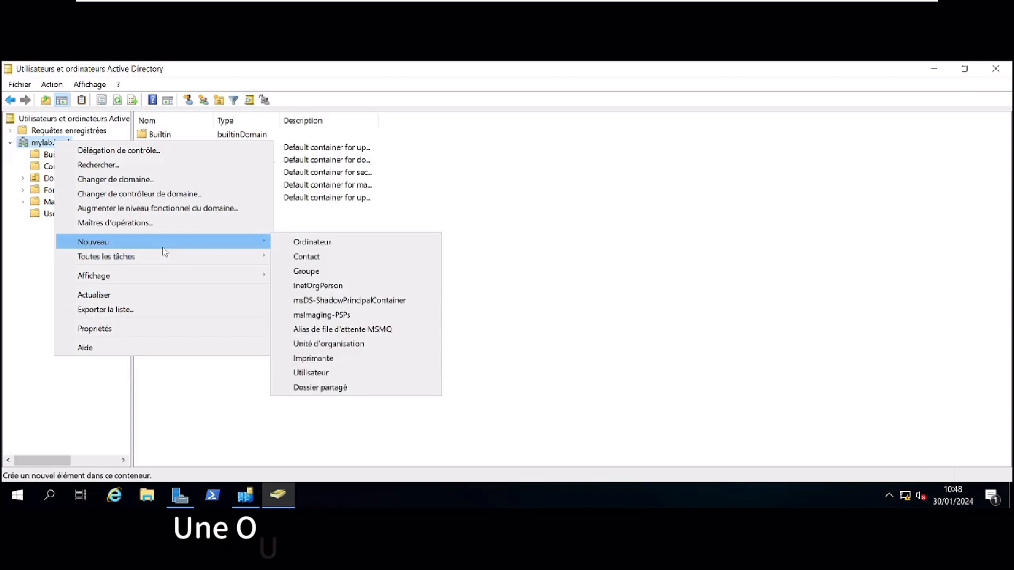
click(346, 346)
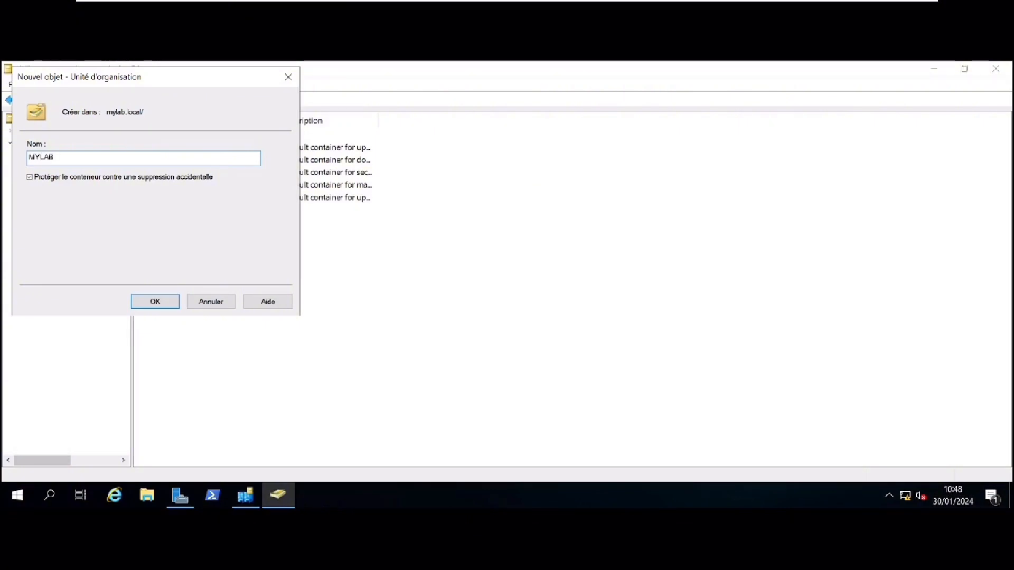
key(Return)
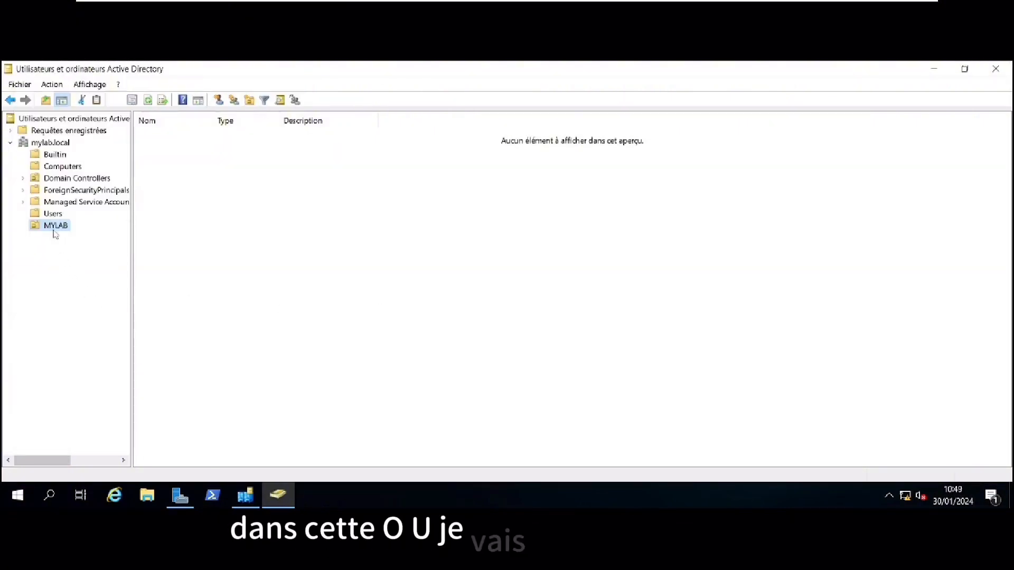
Create a Users organizational unit inside MYLAB
right_click(55, 231)
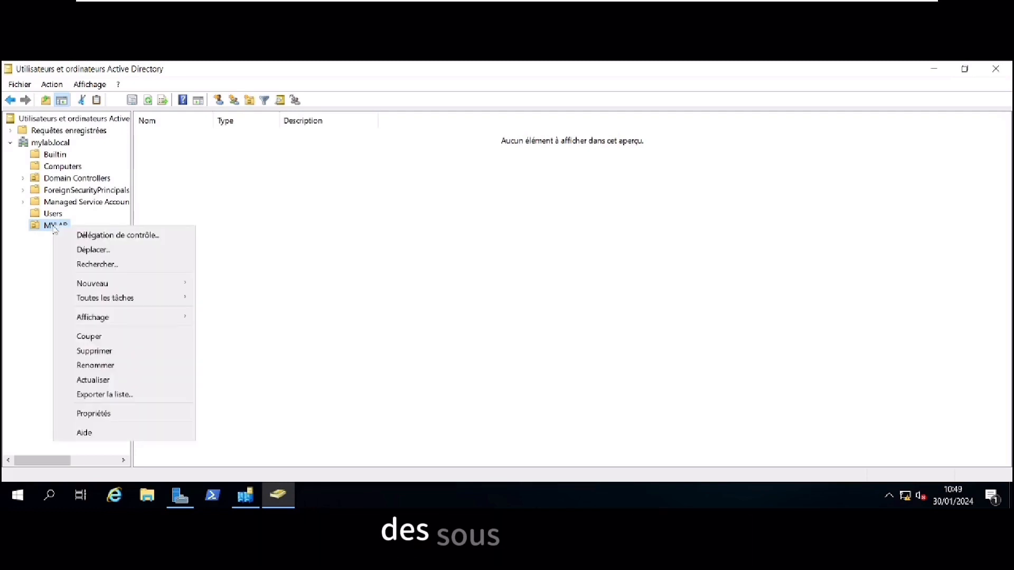
mouse_move(106, 283)
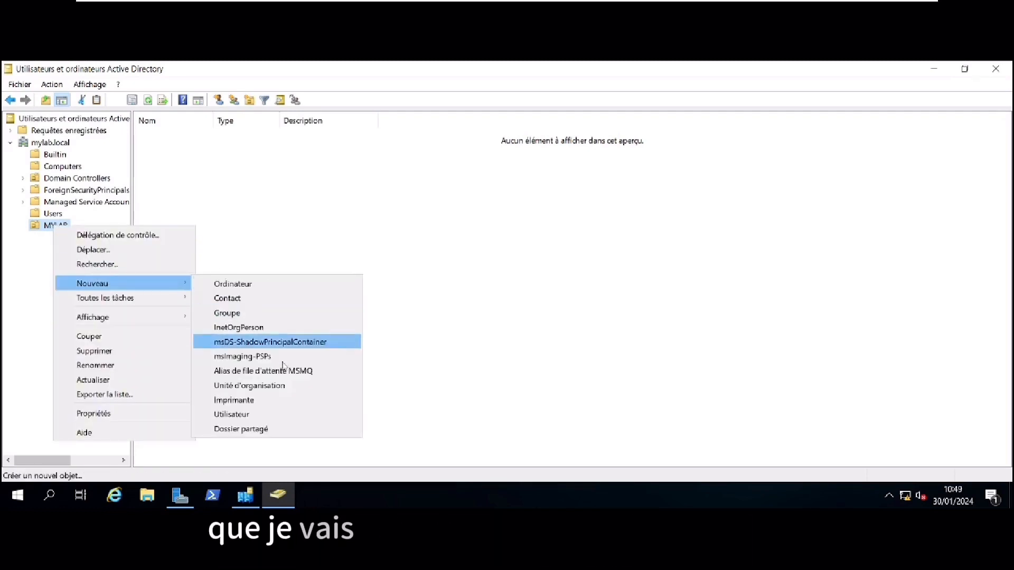
click(283, 386)
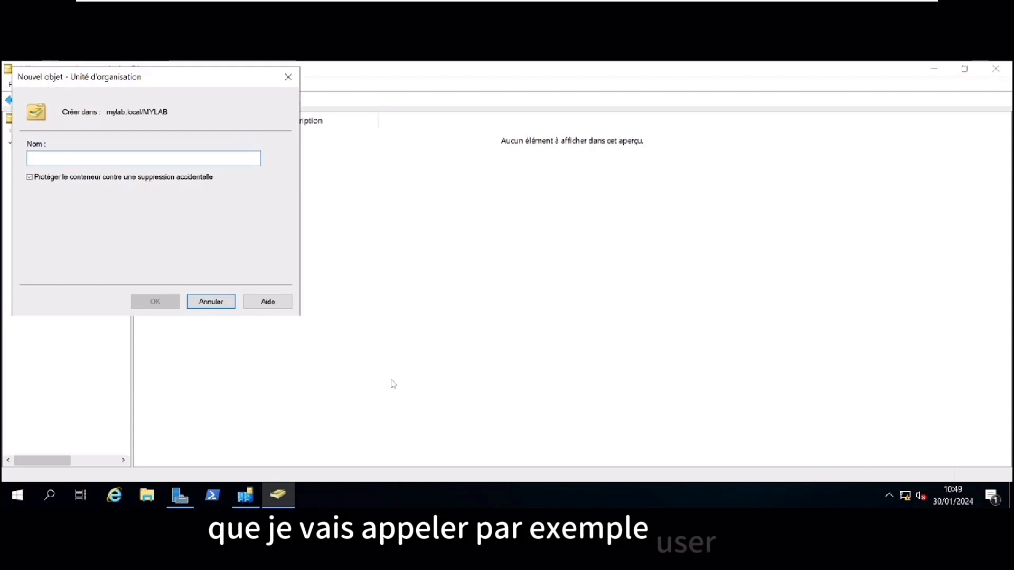
text(Users)
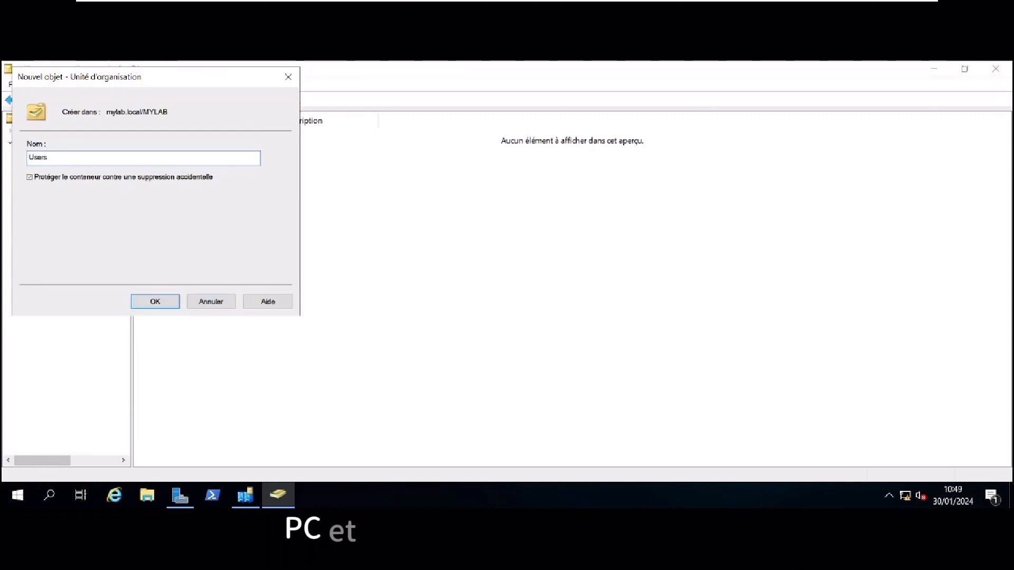
key(Return)
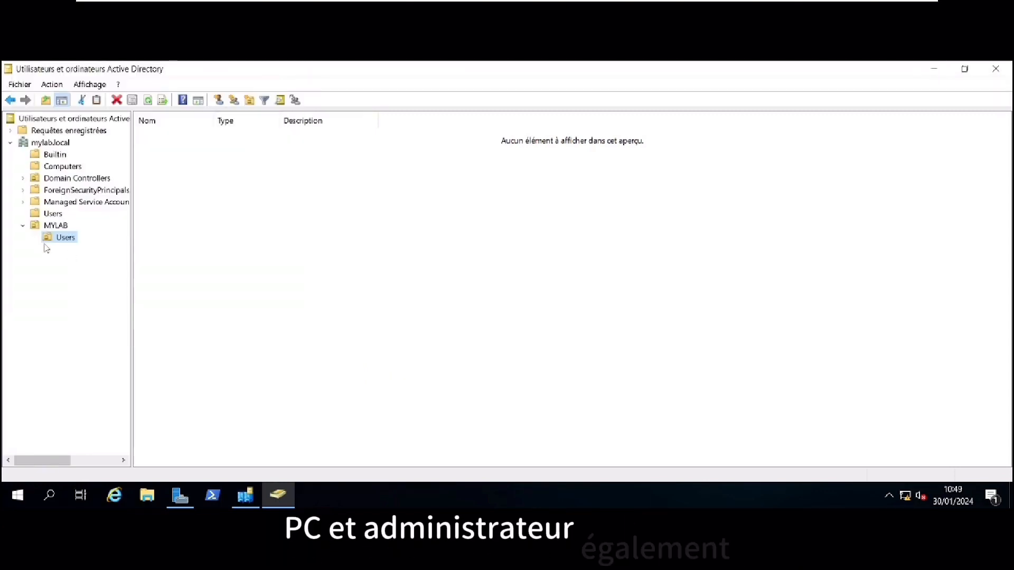
Create a Groups organizational unit inside MYLAB
right_click(43, 225)
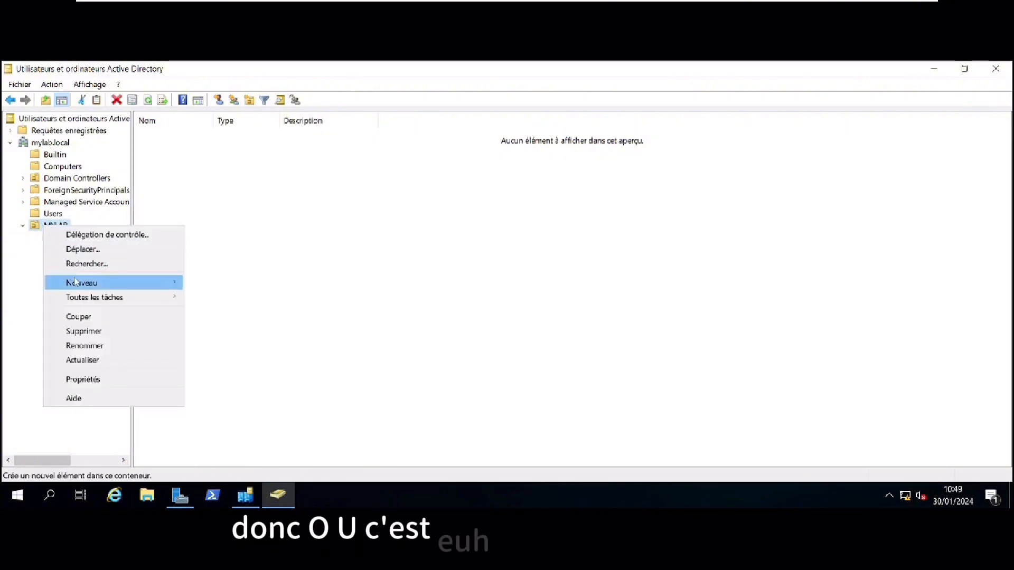
mouse_move(122, 283)
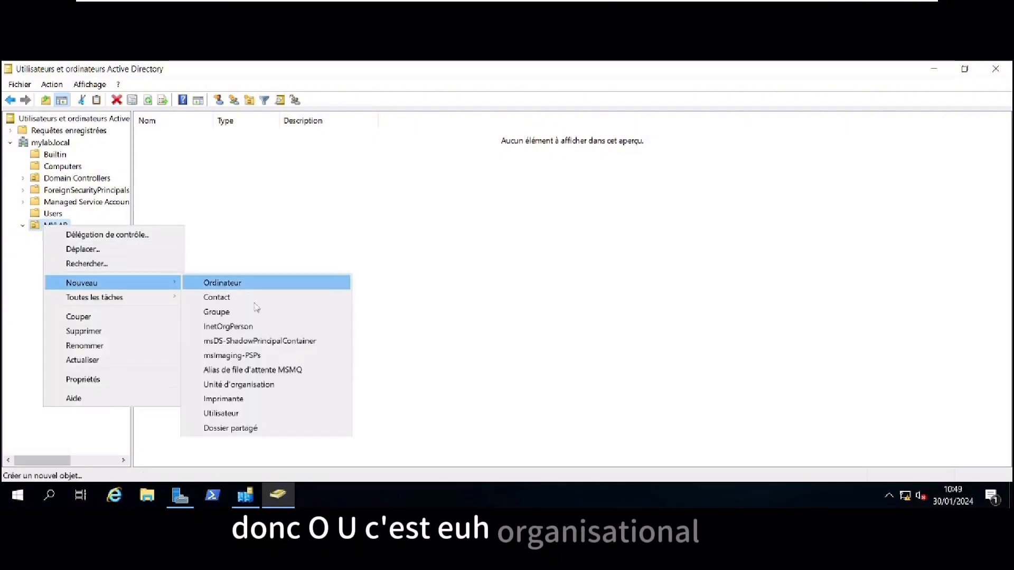
click(259, 385)
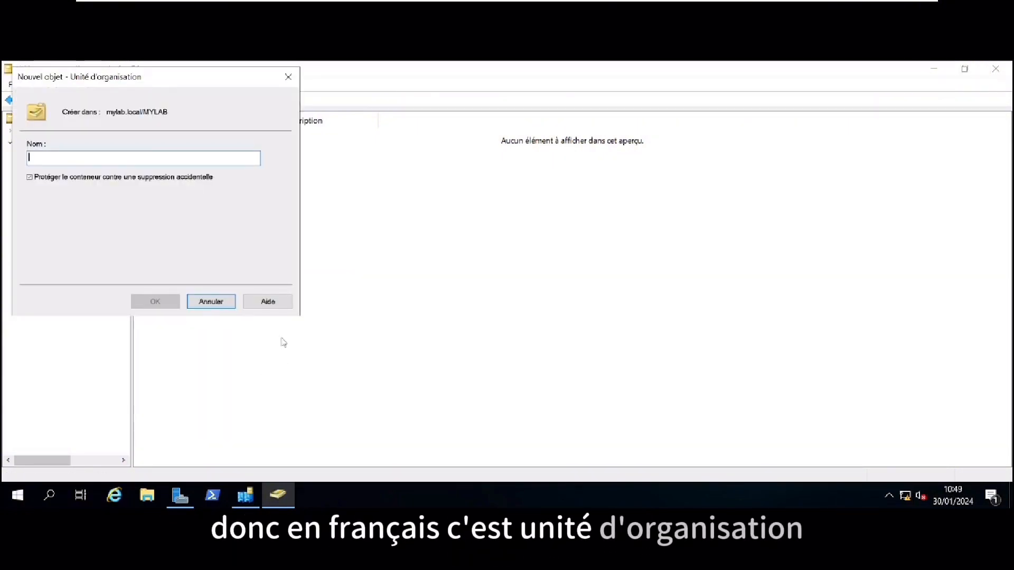
text(Groups)
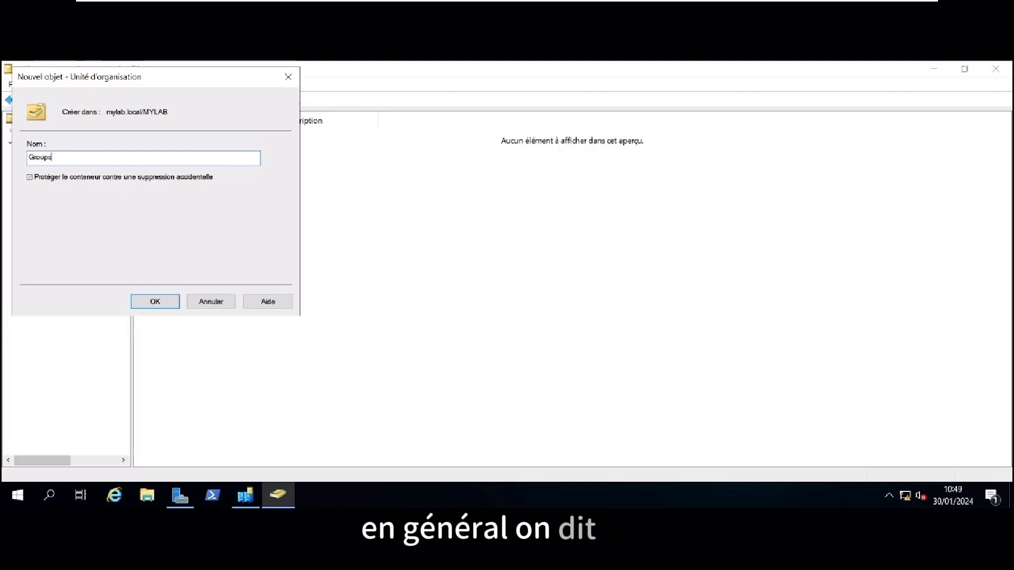
key(Return)
Create a PC organizational unit inside MYLAB
click(55, 226)
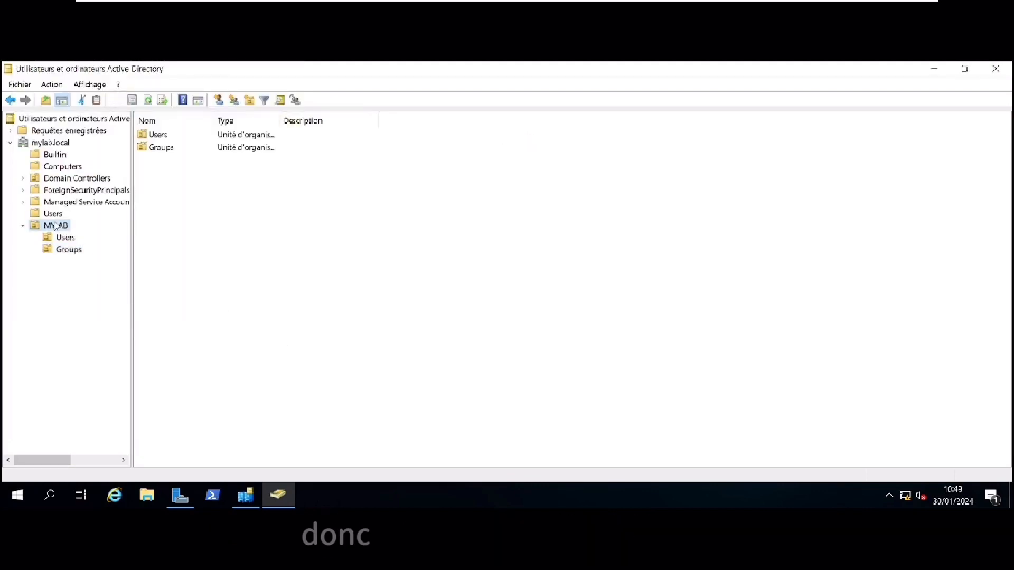
right_click(55, 226)
mouse_move(98, 286)
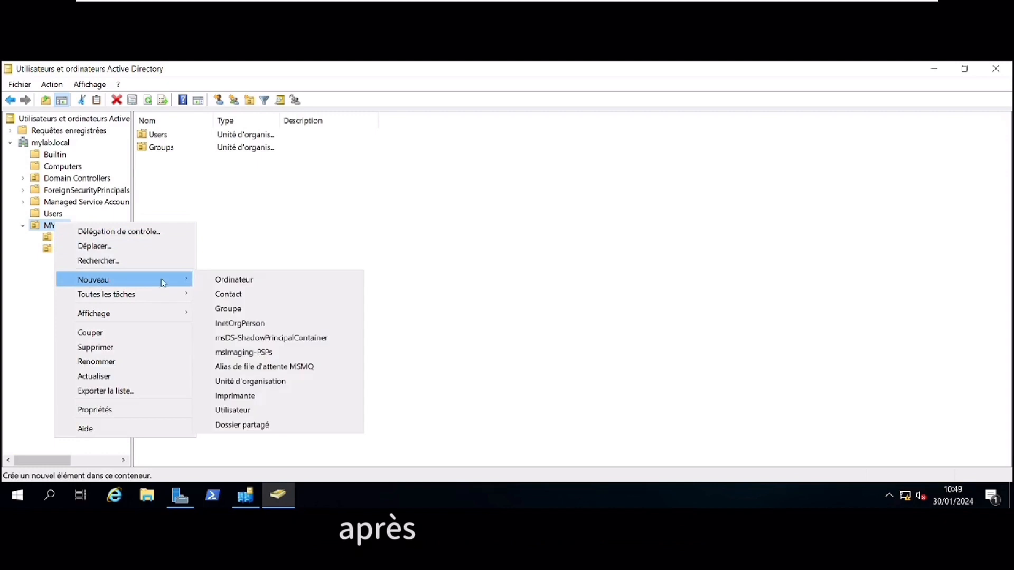
click(290, 385)
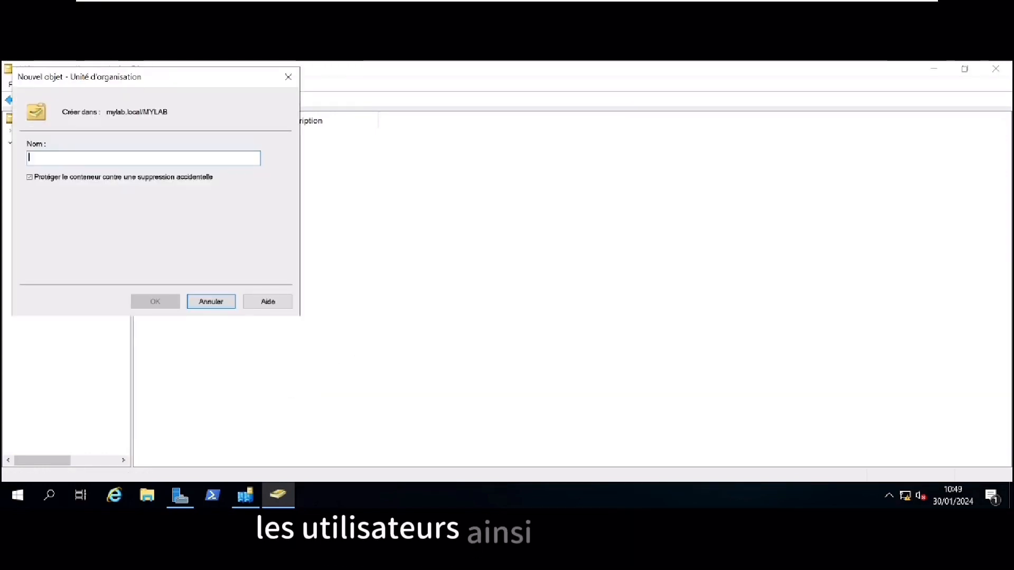
text(PC)
key(Return)
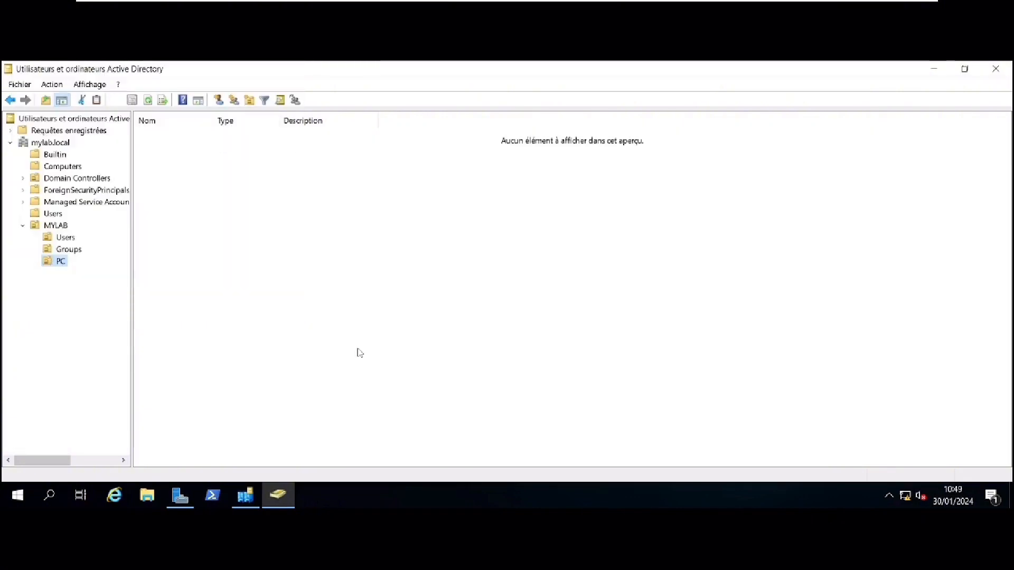
click(62, 237)
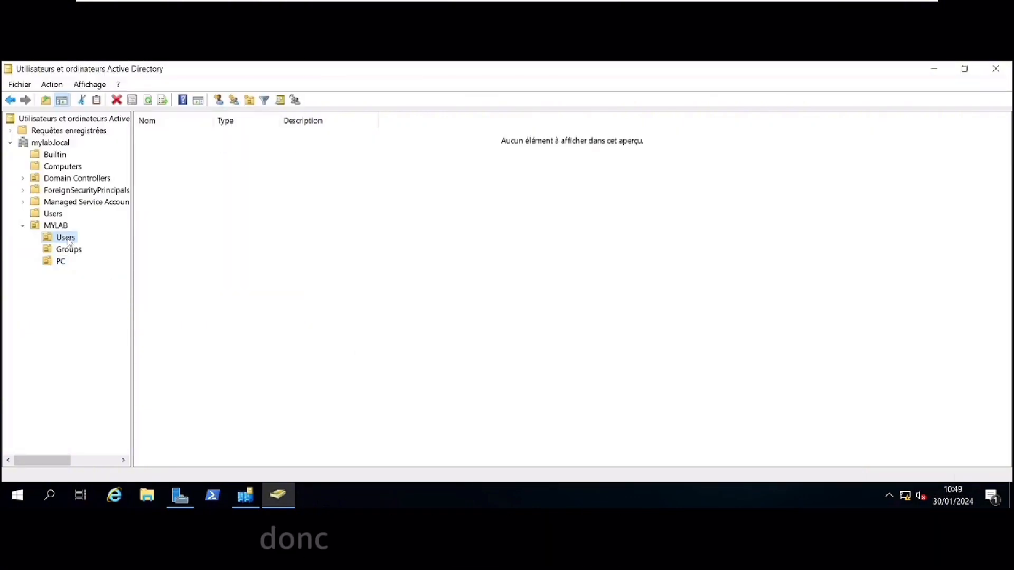
Create an Administrateurs organizational unit inside MYLAB
click(59, 229)
right_click(60, 228)
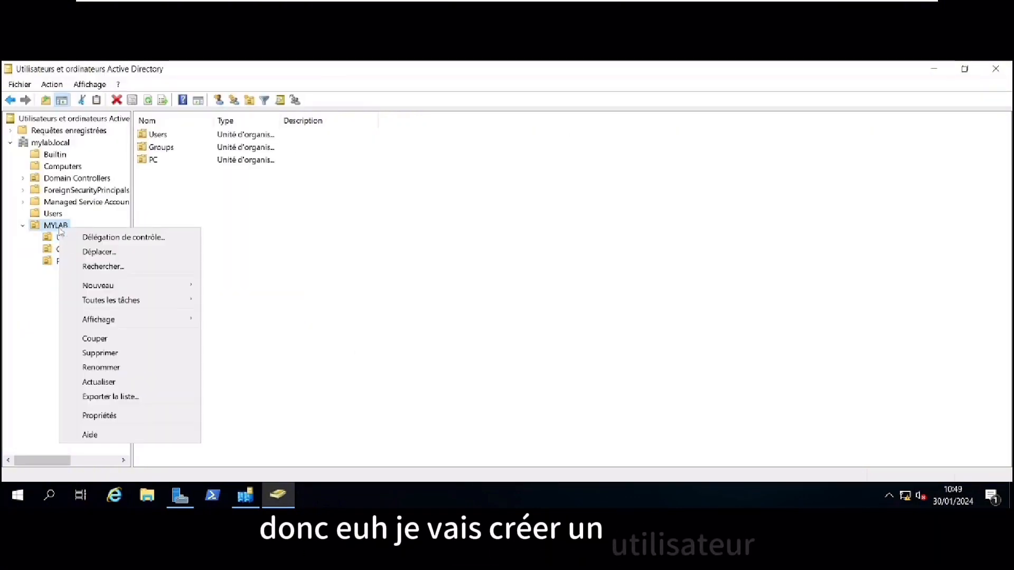
mouse_move(103, 297)
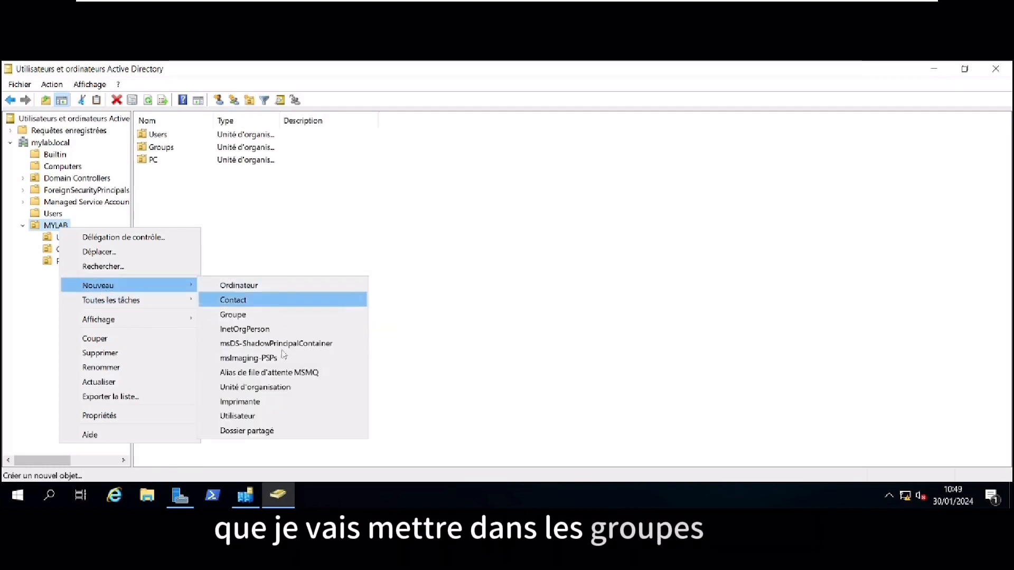
click(281, 388)
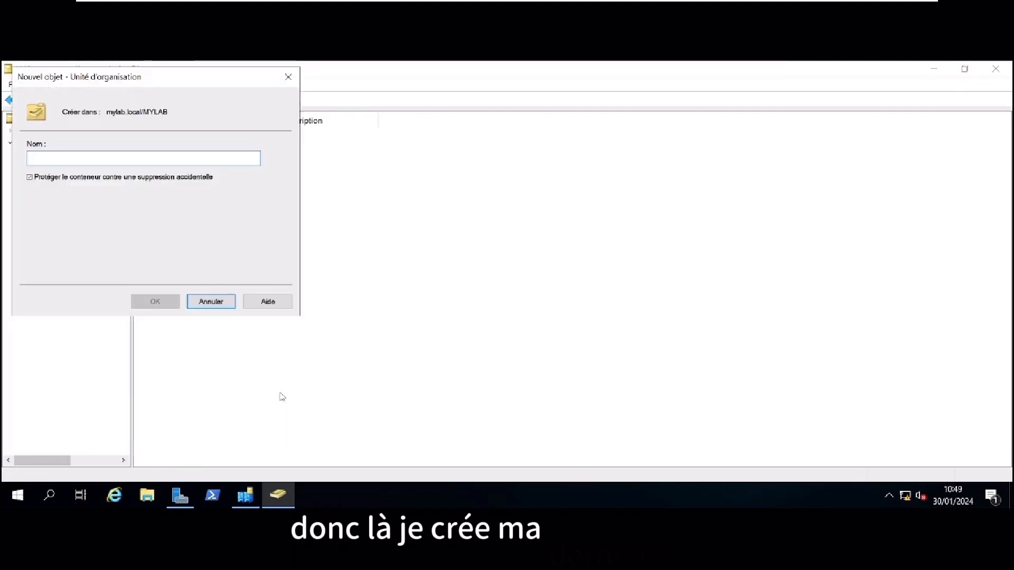
text(Administr)
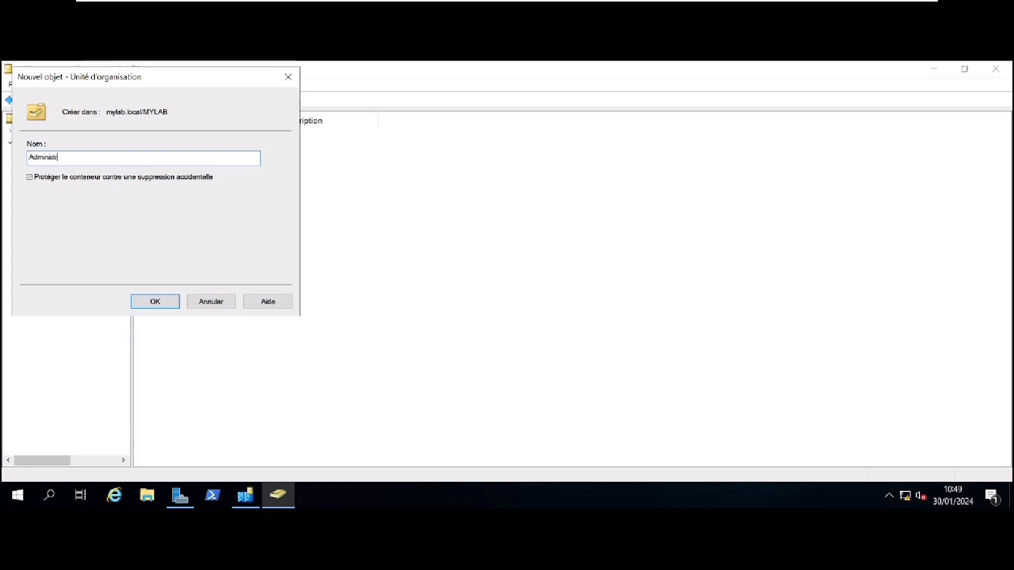
text(ateurs)
key(Return)
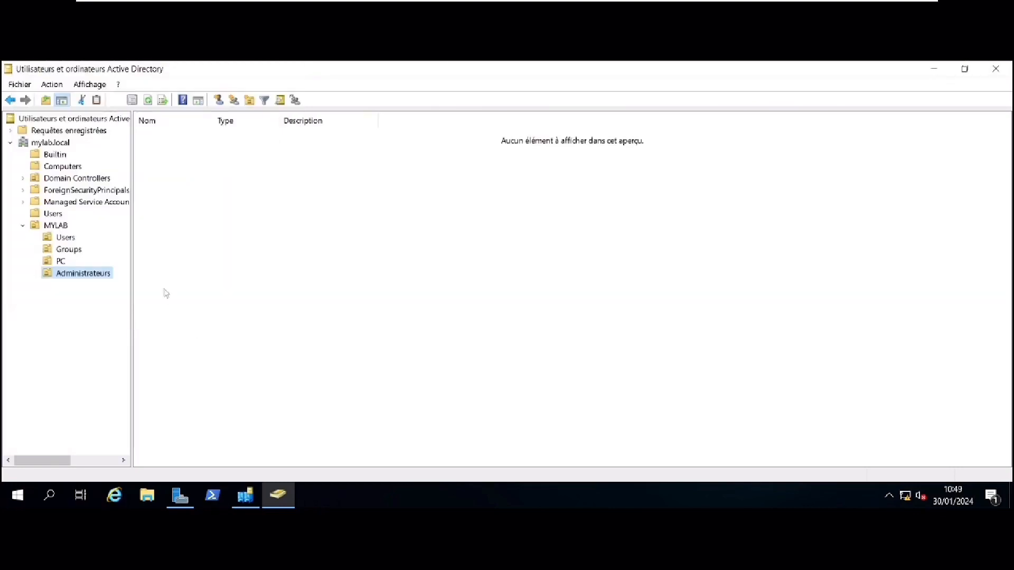
Start a new user named admin in the Administrateurs unit
right_click(212, 165)
mouse_move(249, 219)
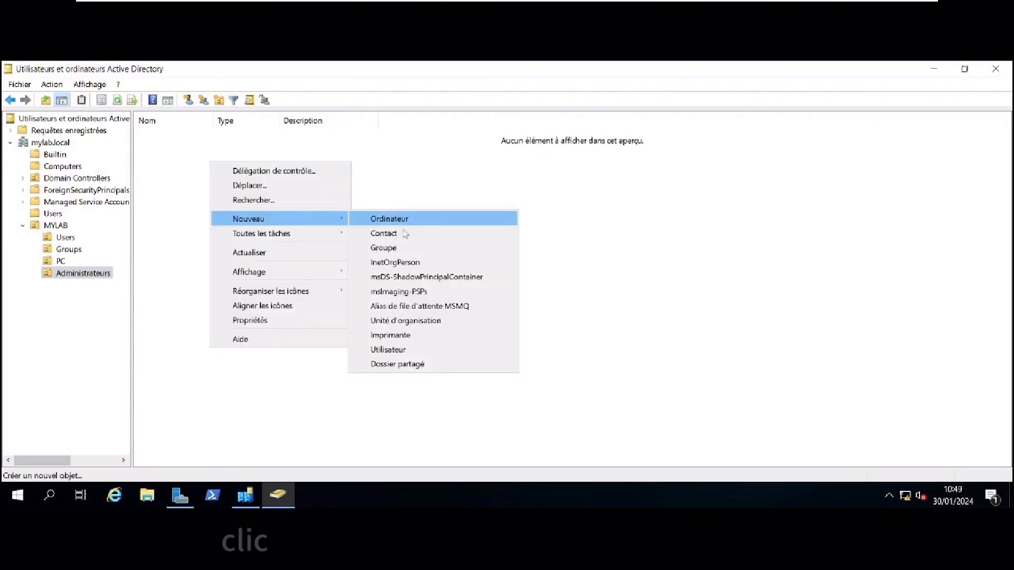
click(426, 351)
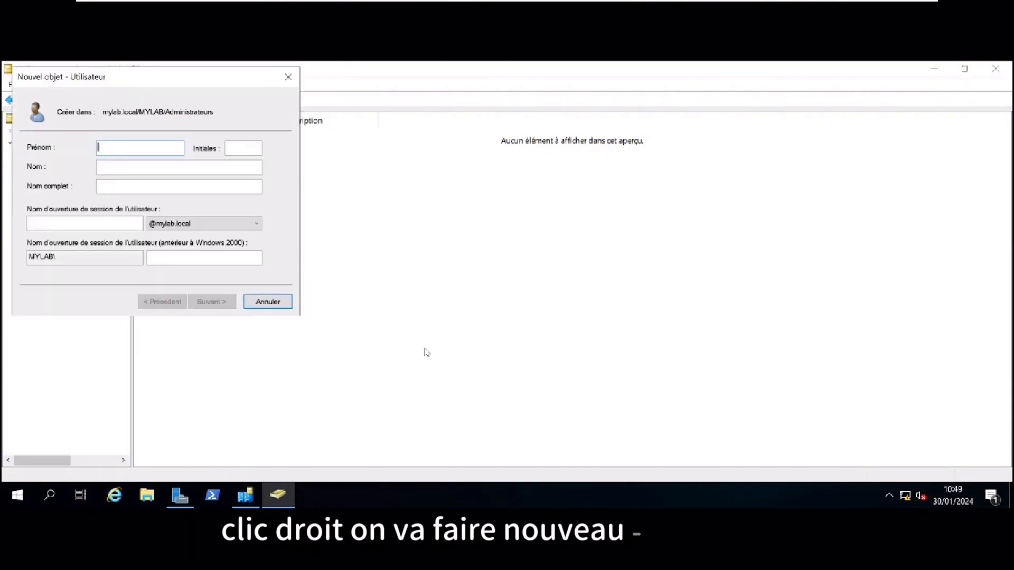
text(ad)
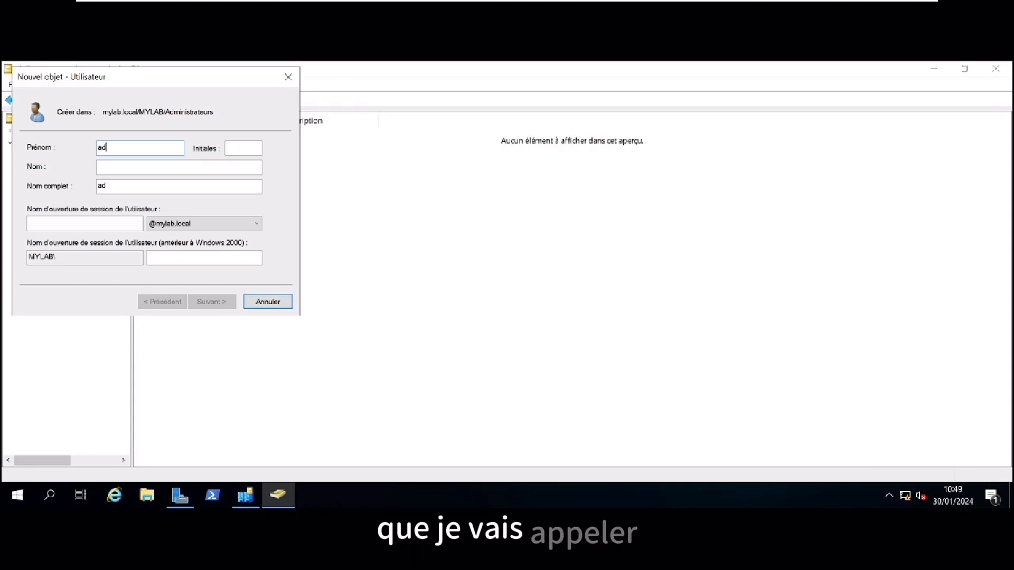
text(min)
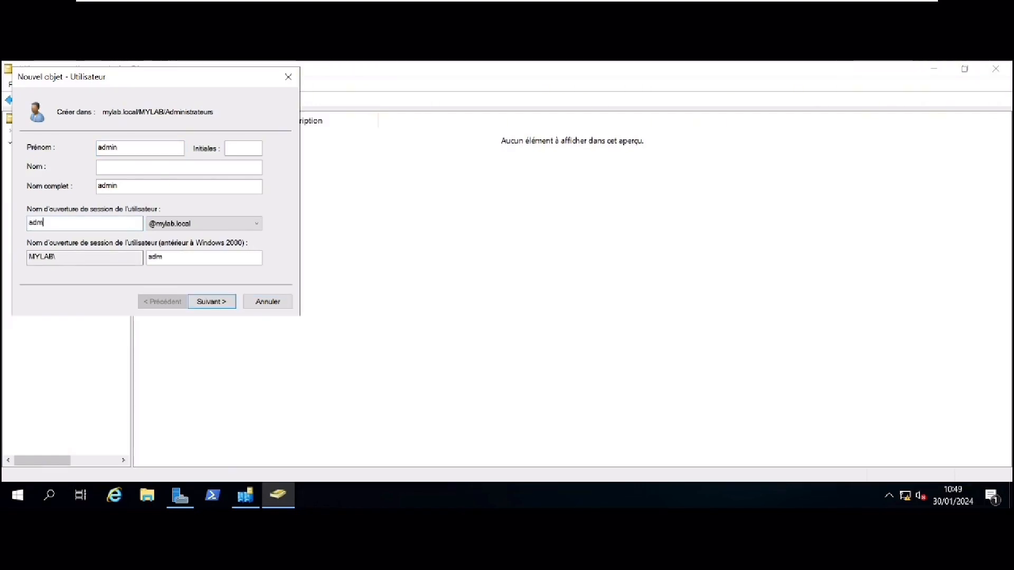
Set admin's password, mark it to never expire, and finish creating the account
click(221, 303)
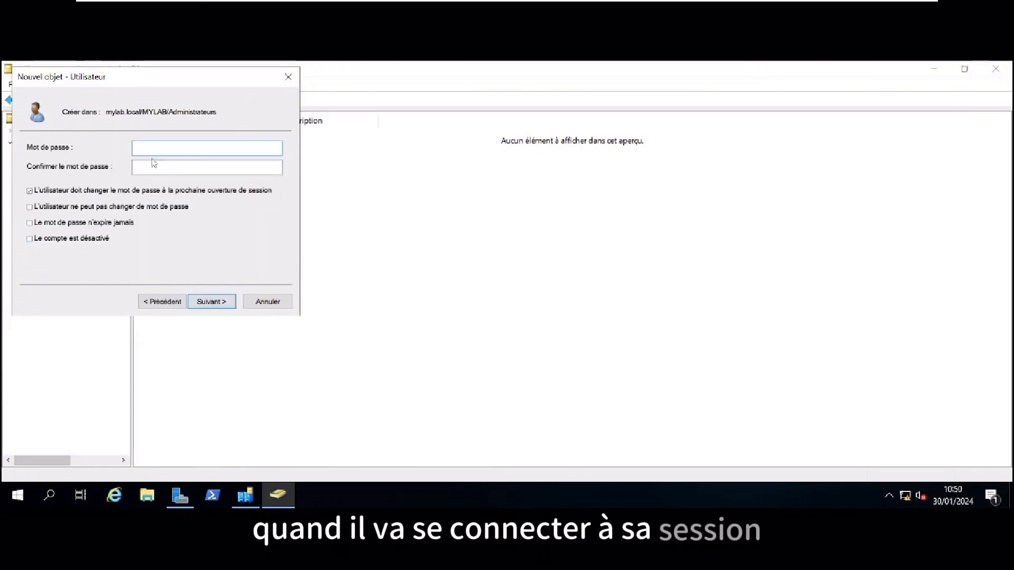
text(P)
text(•••••)
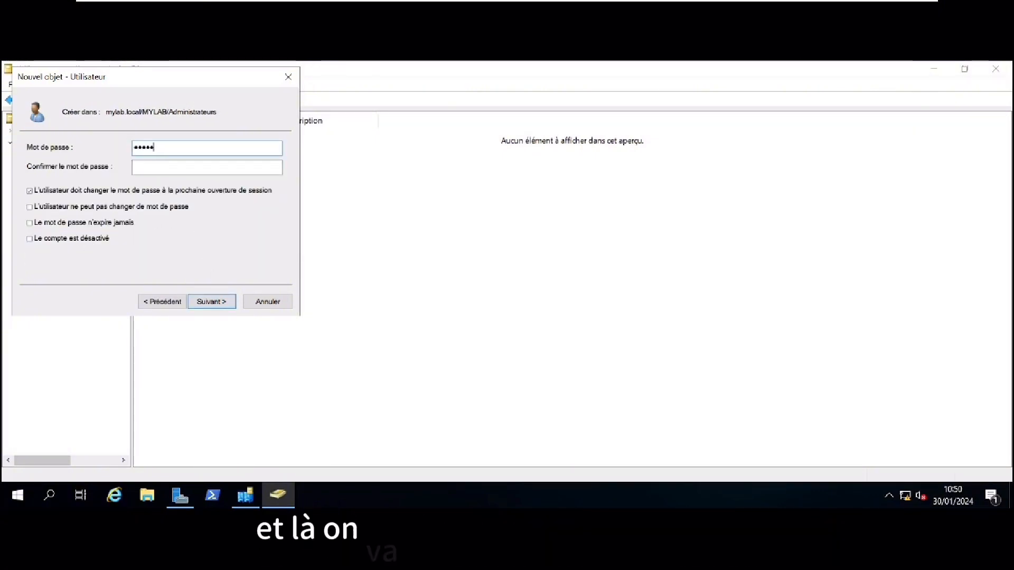
key(Tab)
key(Tab)
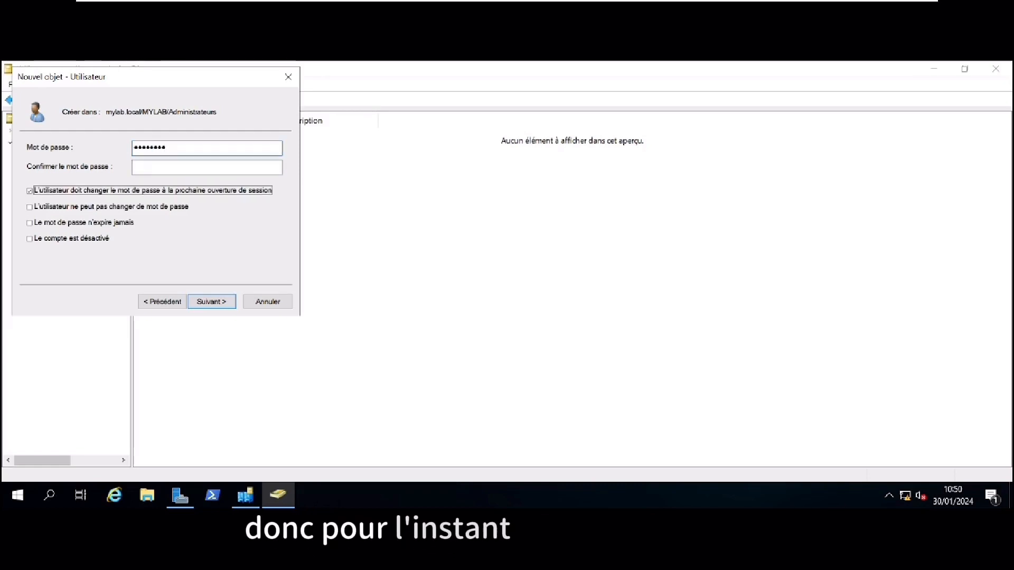
key(shift+Tab)
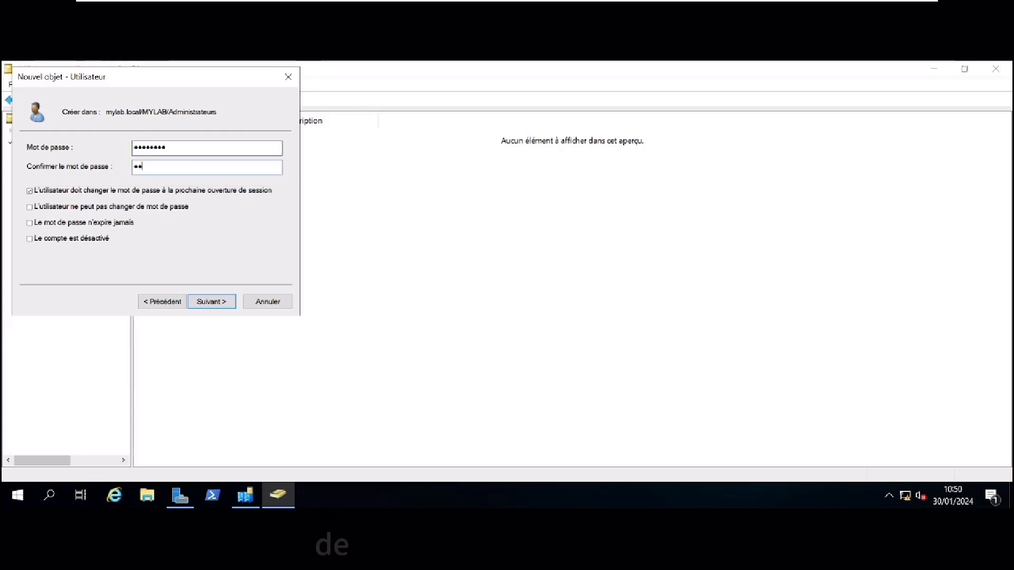
text(••••••••)
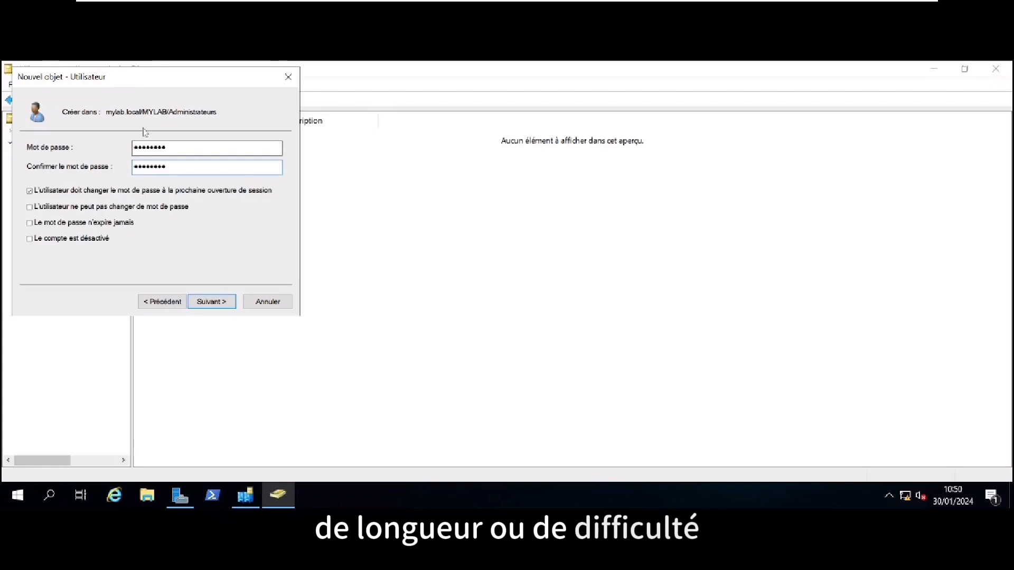
click(106, 223)
click(592, 367)
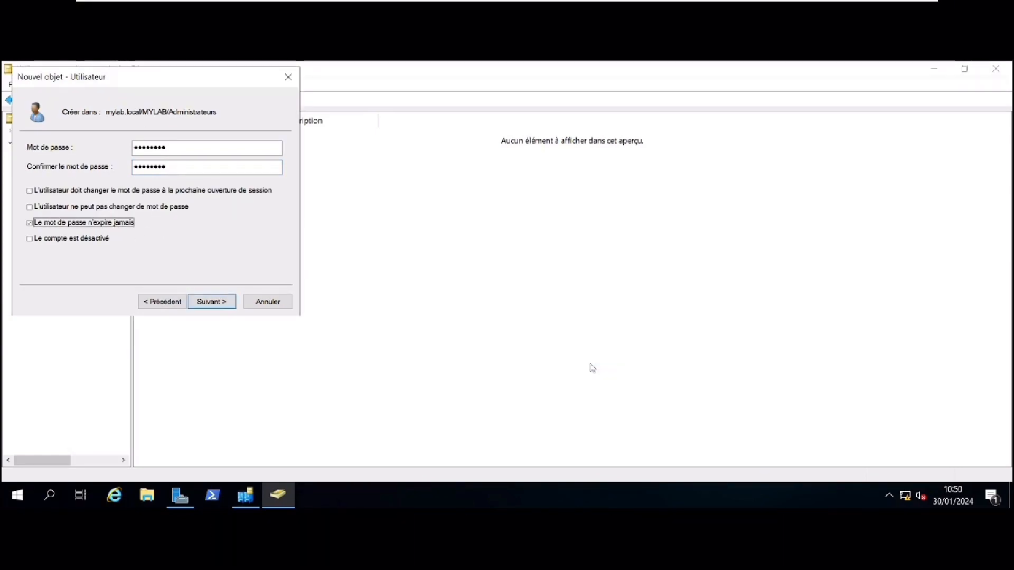
click(215, 302)
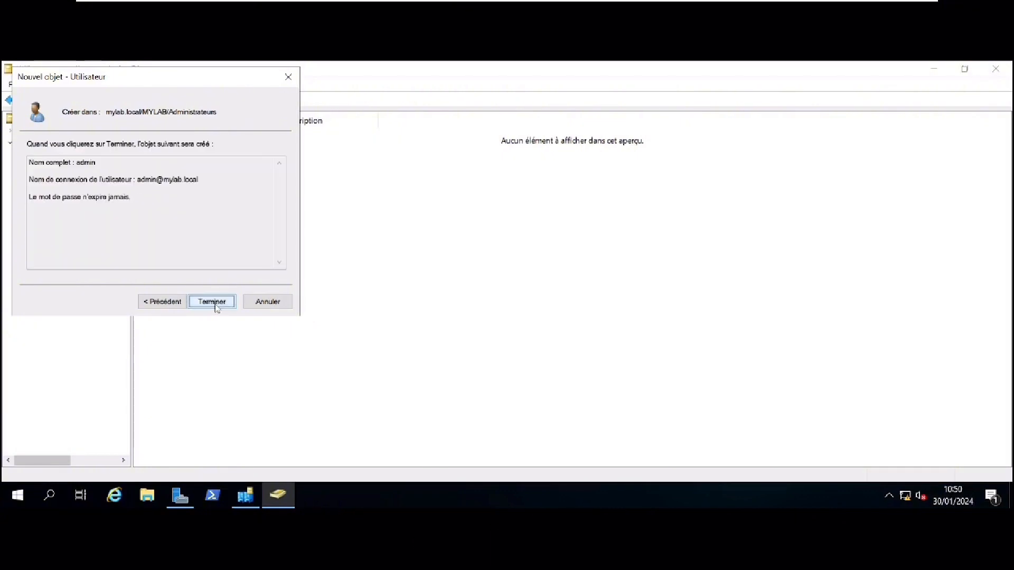
click(217, 307)
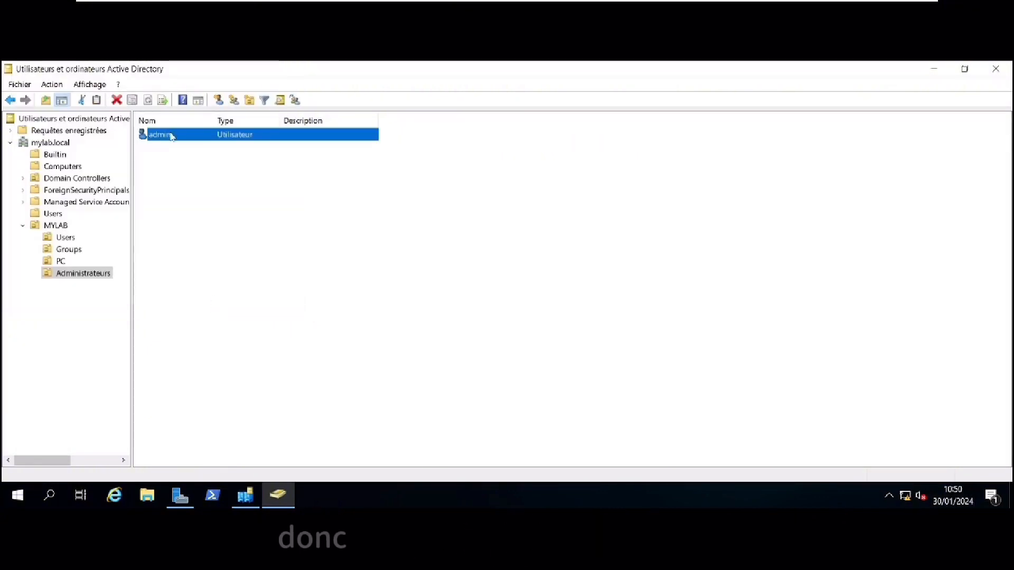
click(172, 149)
Add the admin user to Admins du domaine in Membre de, apply and close
double_click(168, 137)
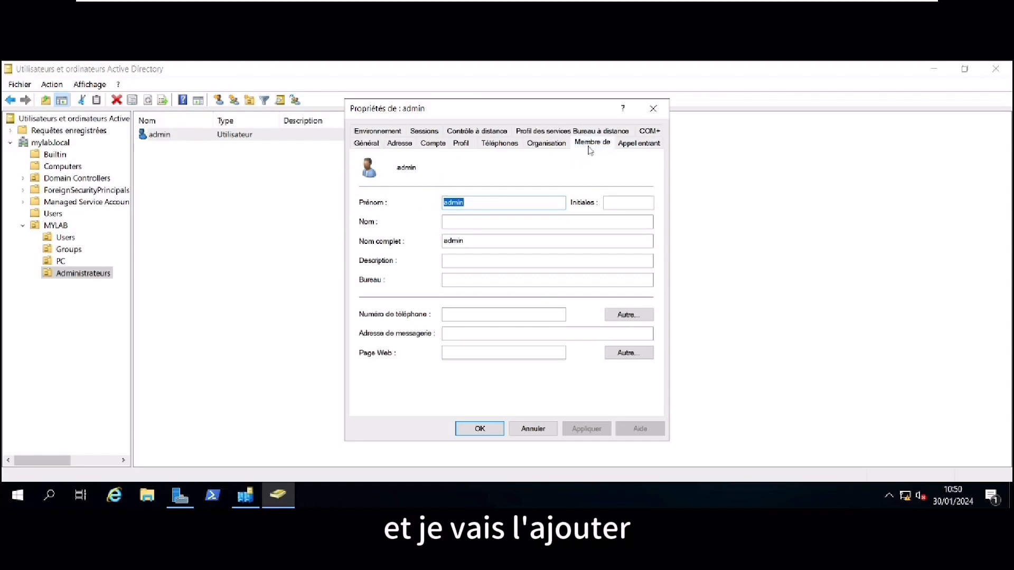
click(590, 143)
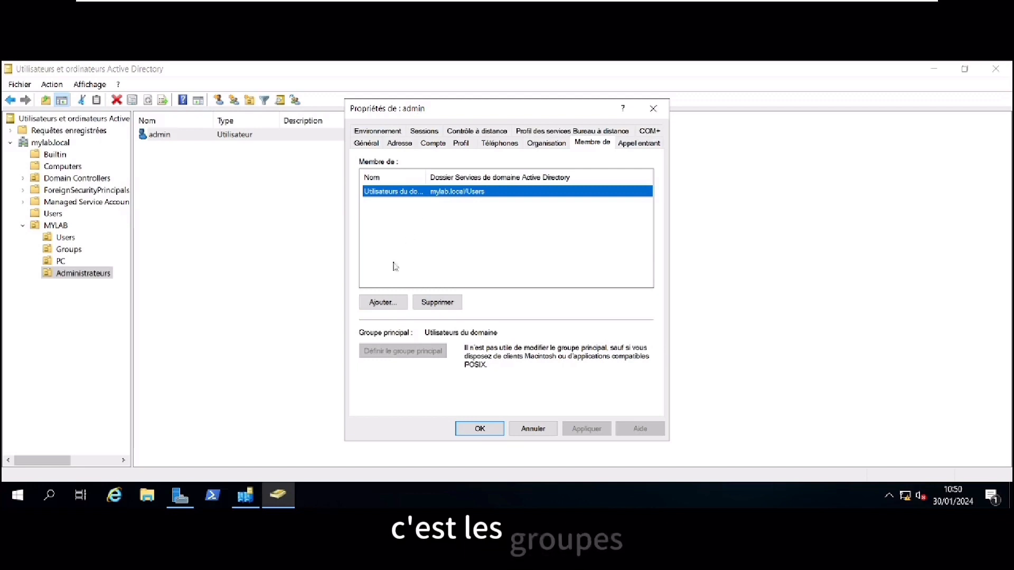
click(383, 302)
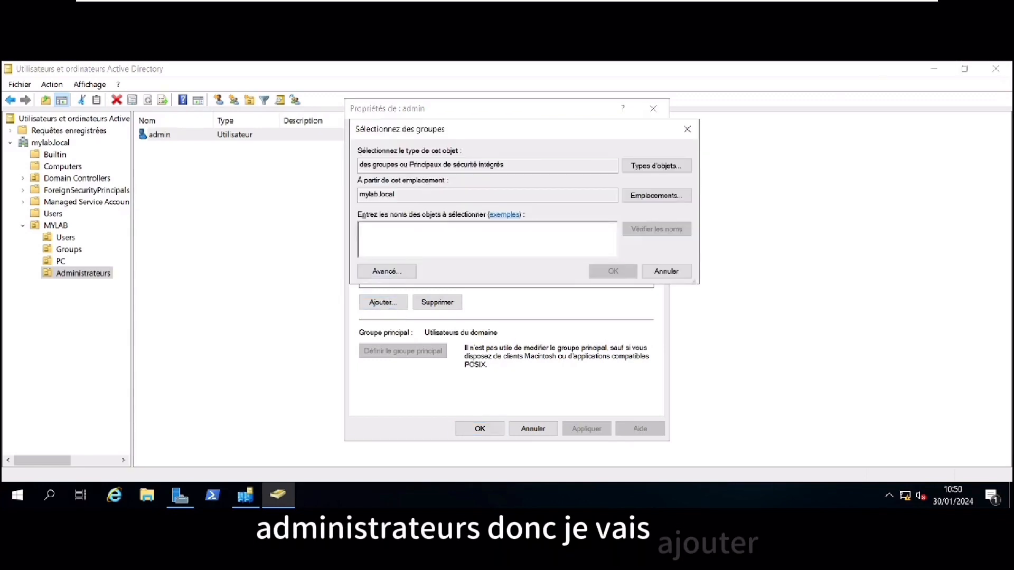
text(admins)
key(Return)
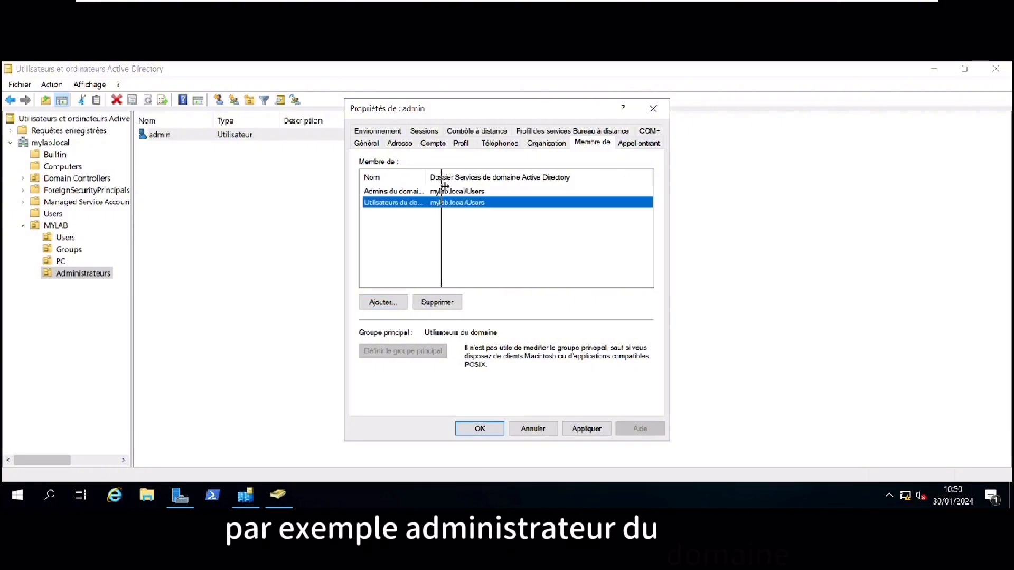
double_click(427, 180)
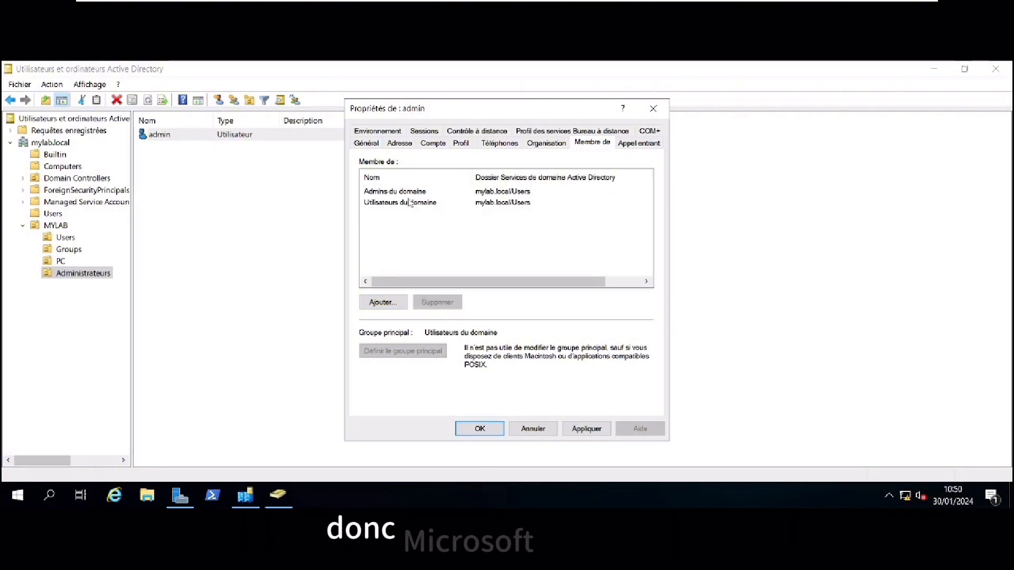
key(Up)
click(416, 246)
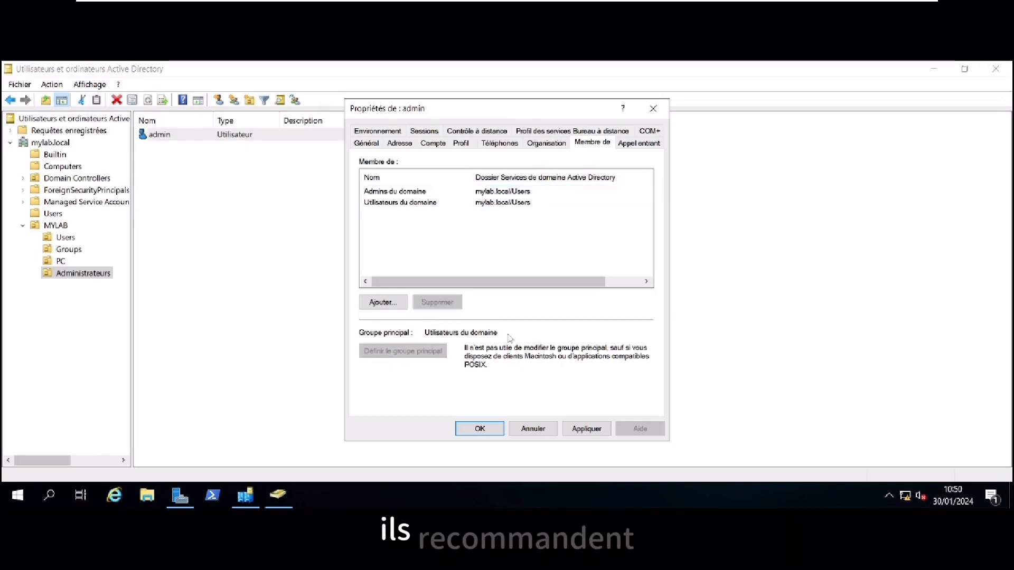
click(587, 429)
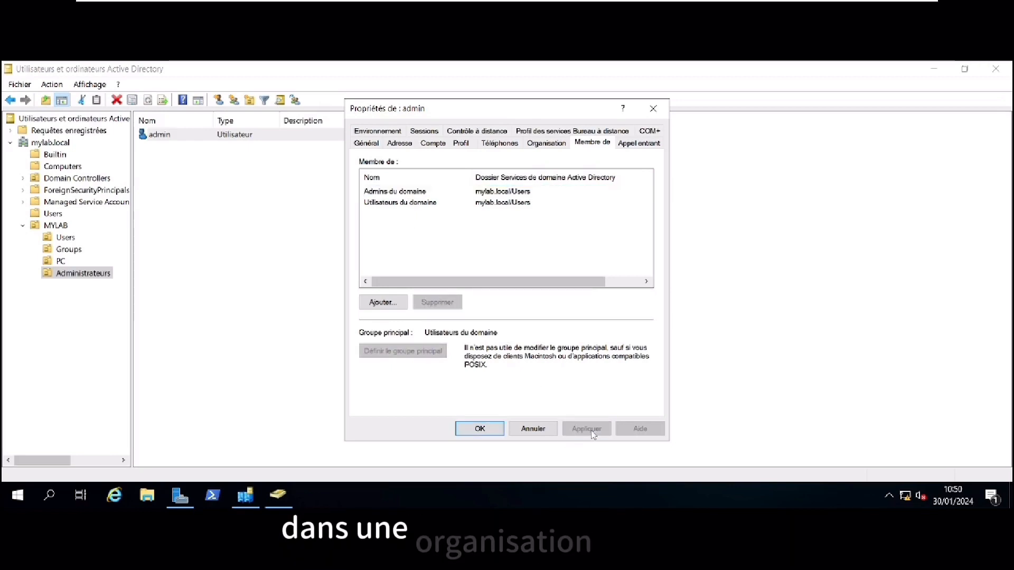
click(479, 429)
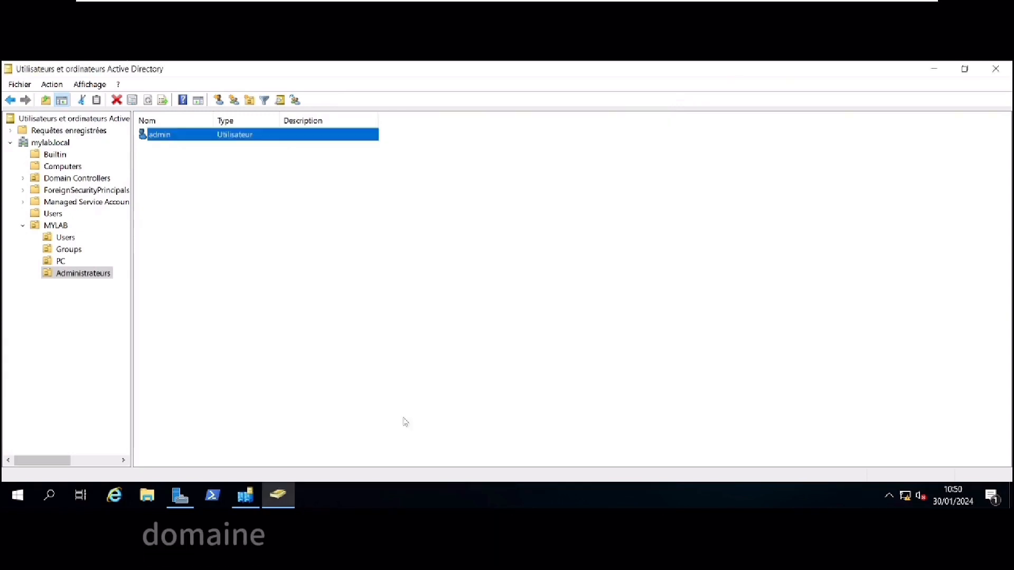
Start a new user John Doe with logon Jdoe in MYLAB's Users unit
click(62, 237)
right_click(196, 161)
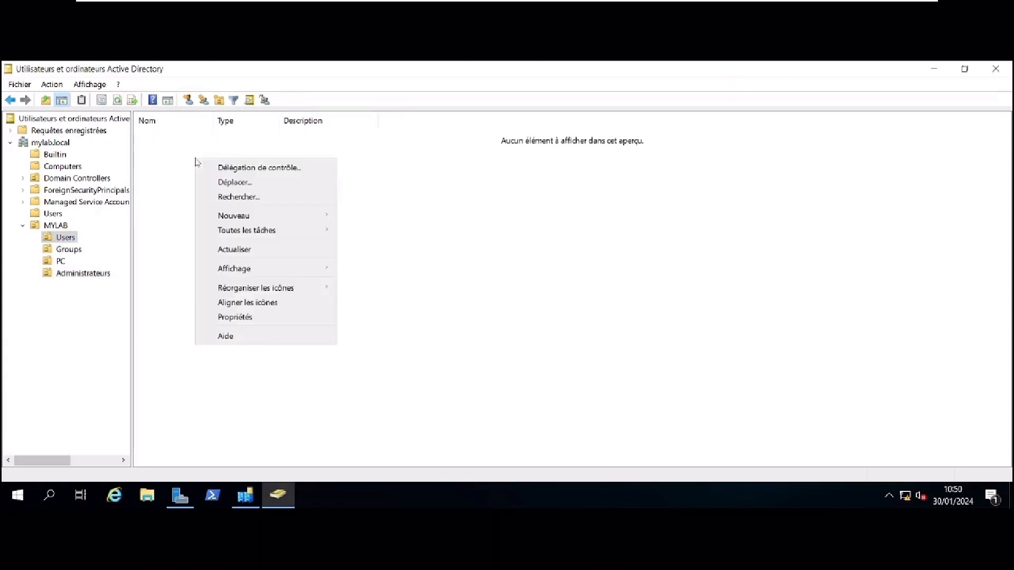
mouse_move(295, 215)
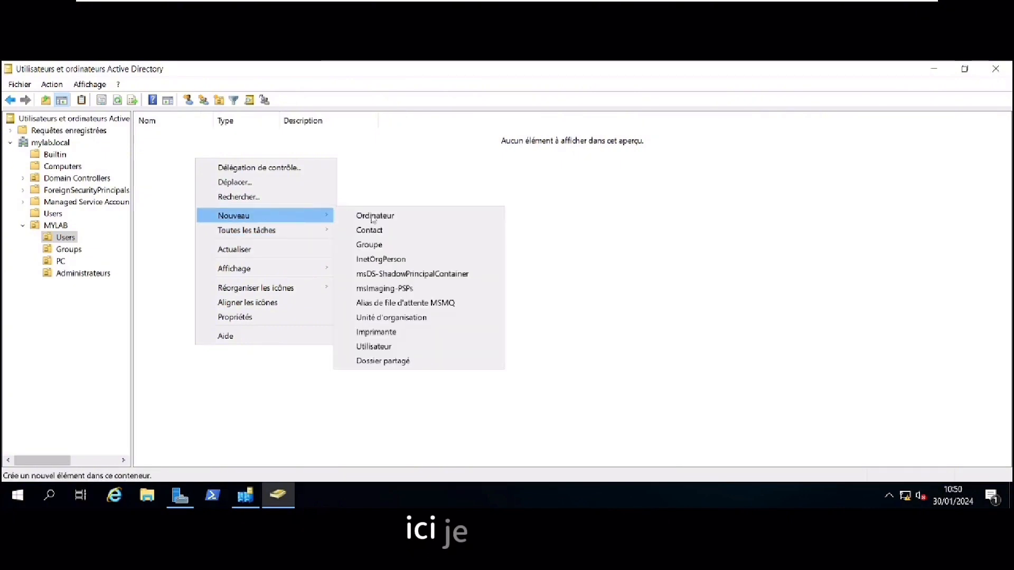
click(409, 349)
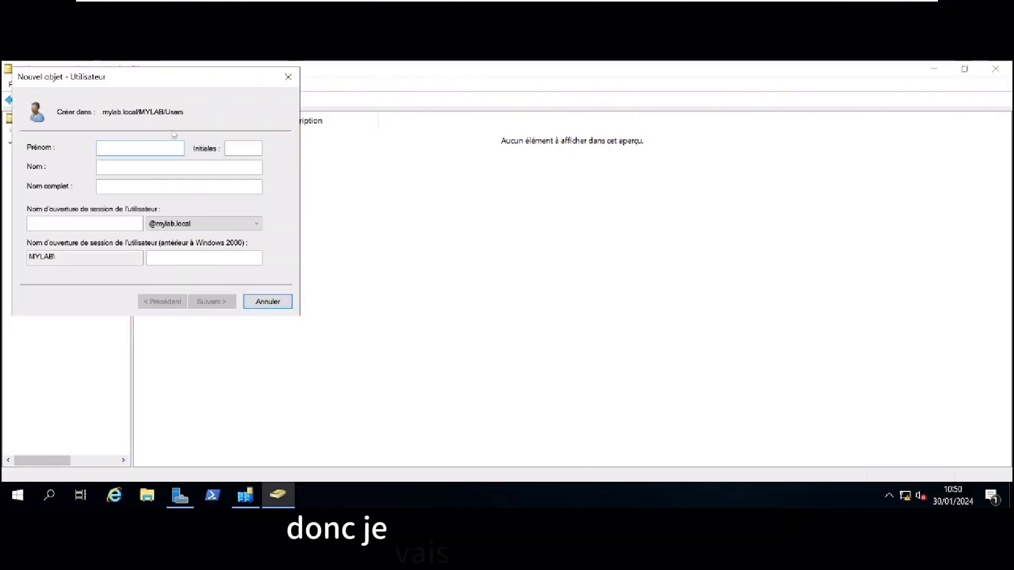
text(John )
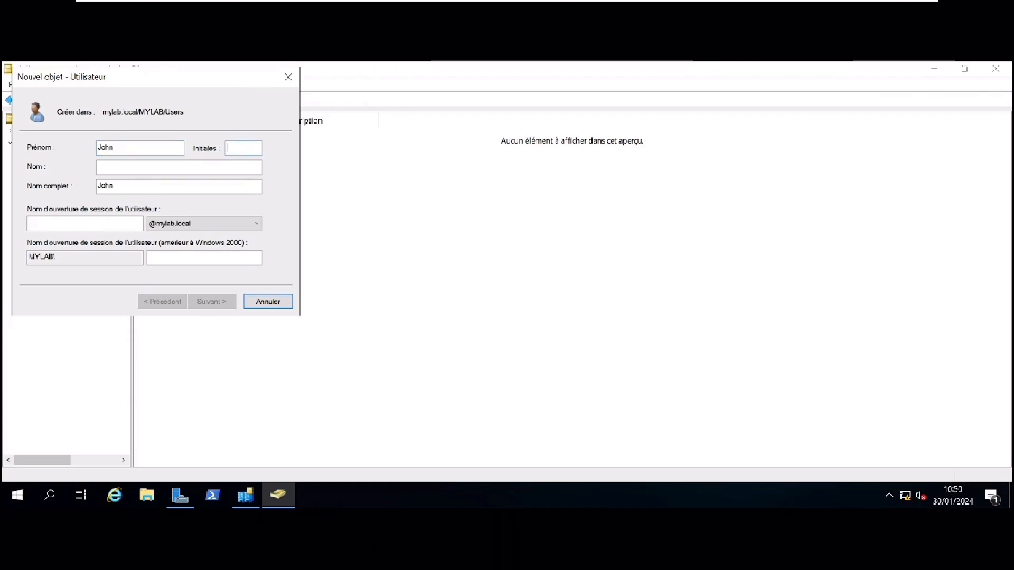
text(Doe)
key(Tab)
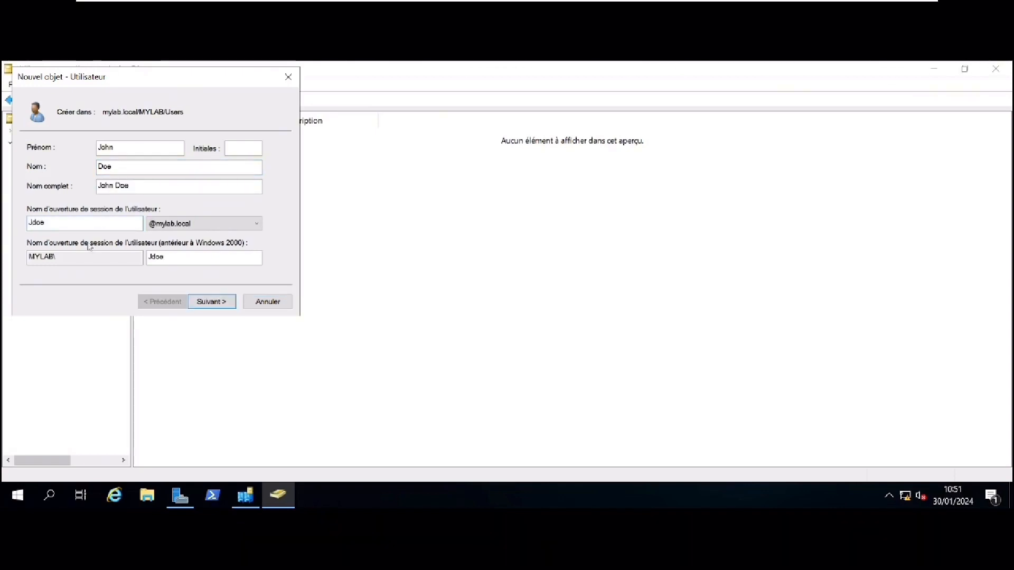
Give John Doe a never-expiring password and finish creating the account
click(211, 302)
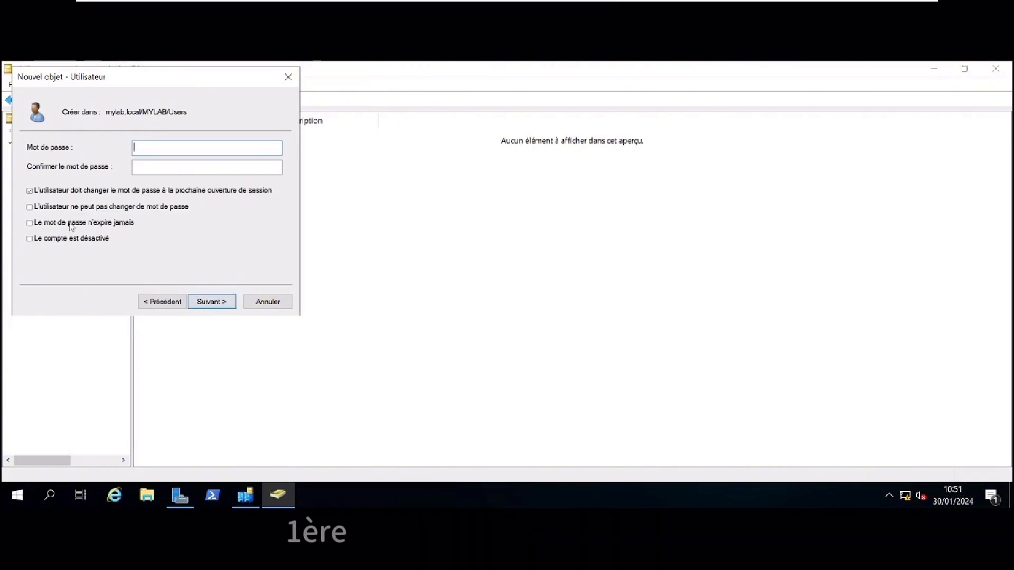
click(30, 223)
click(607, 366)
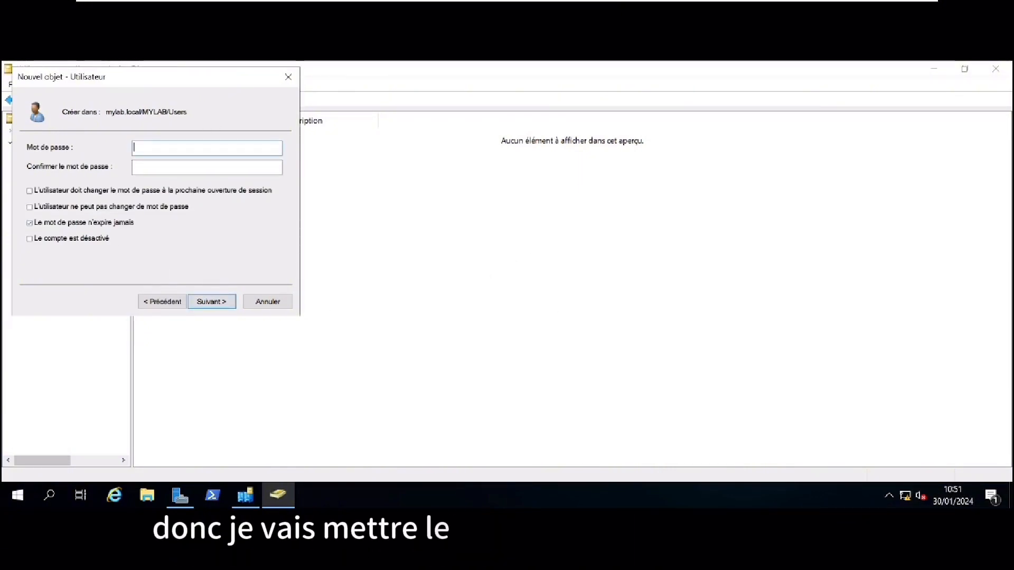
text(******)
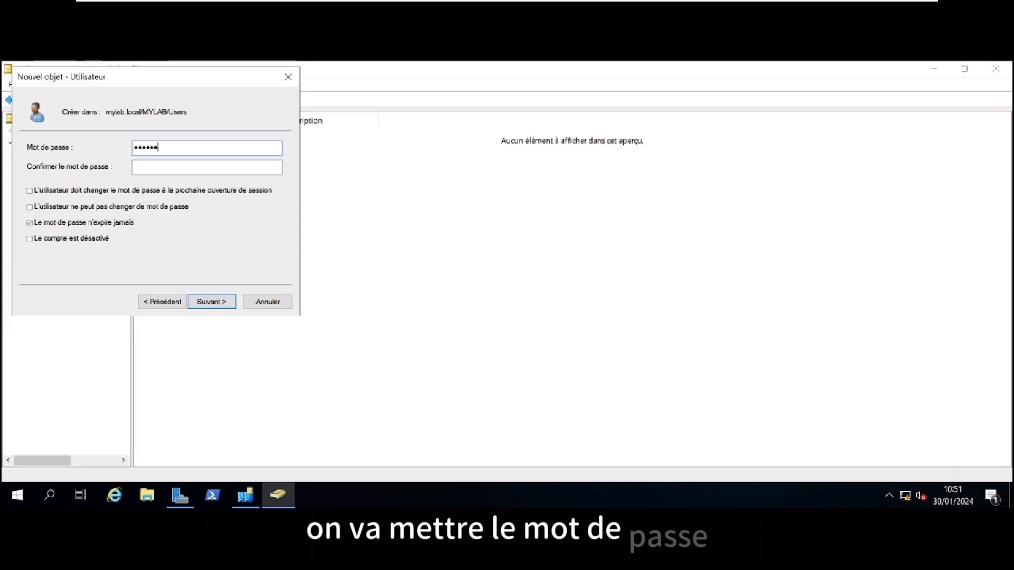
text(*******)
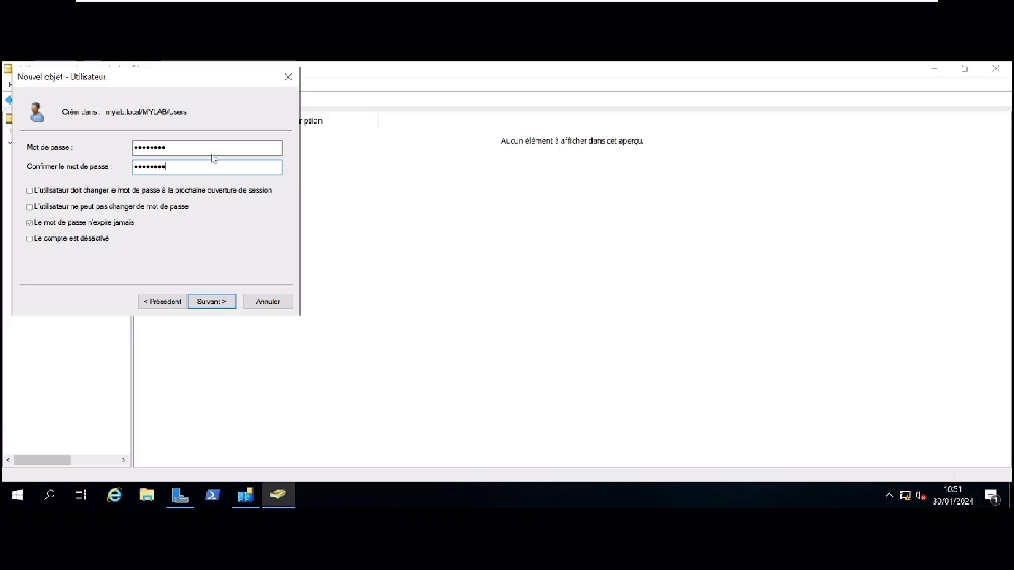
text(***)
key(Return)
key(Return)
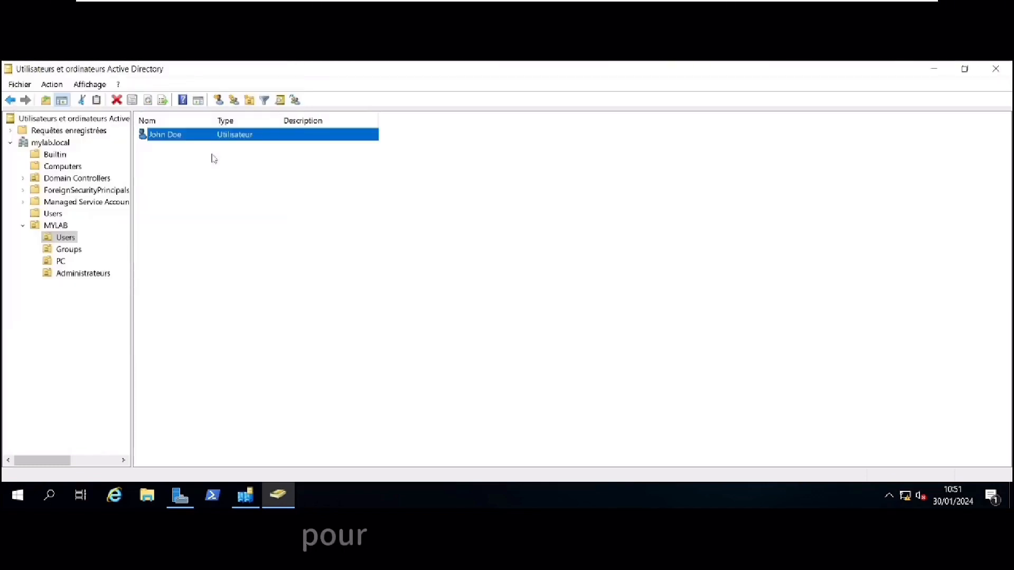
click(172, 151)
click(168, 138)
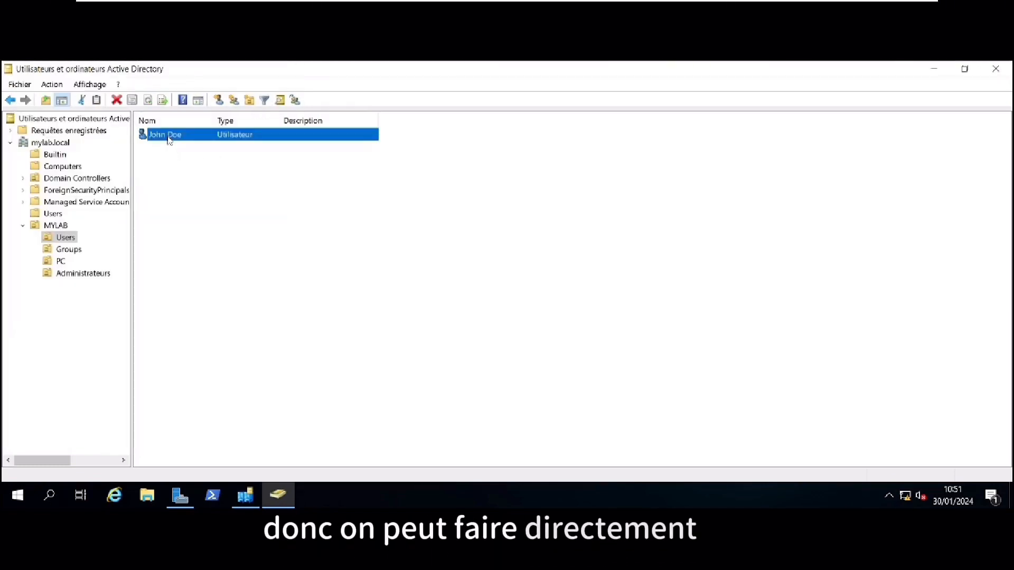
Copy John Doe into a new user named Luke Doe with logon name Ldoe
right_click(168, 137)
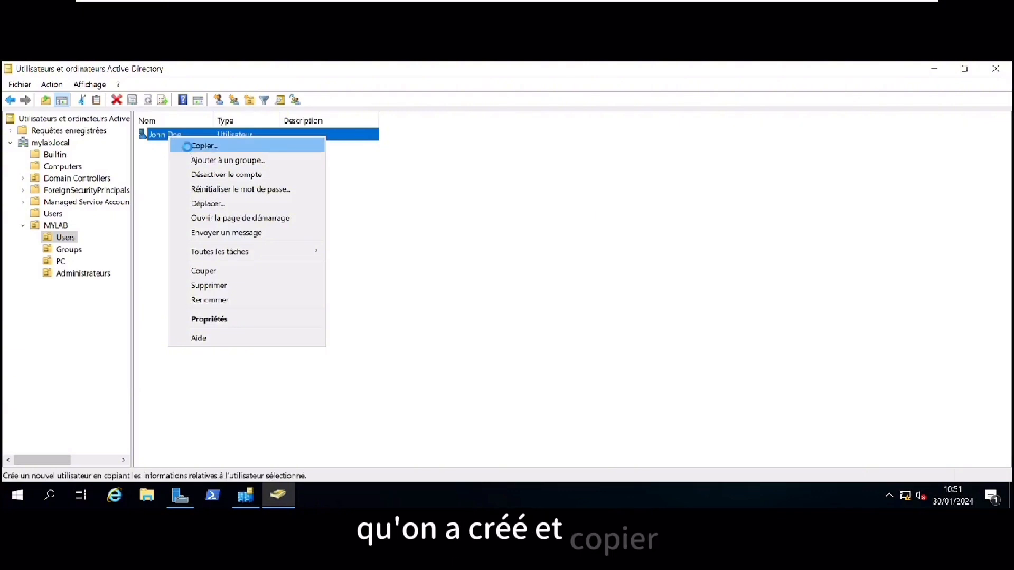
click(201, 146)
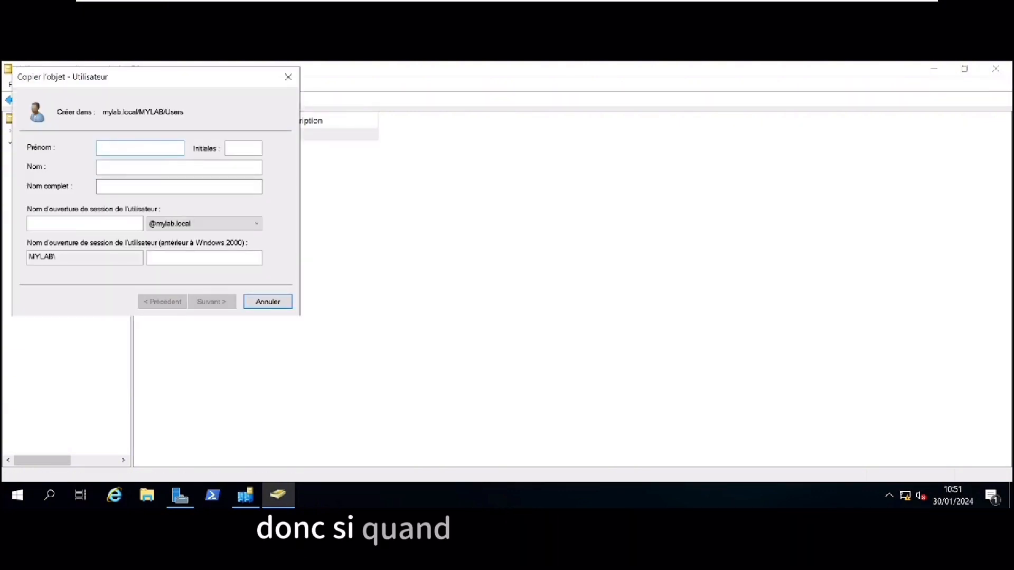
text(Luke)
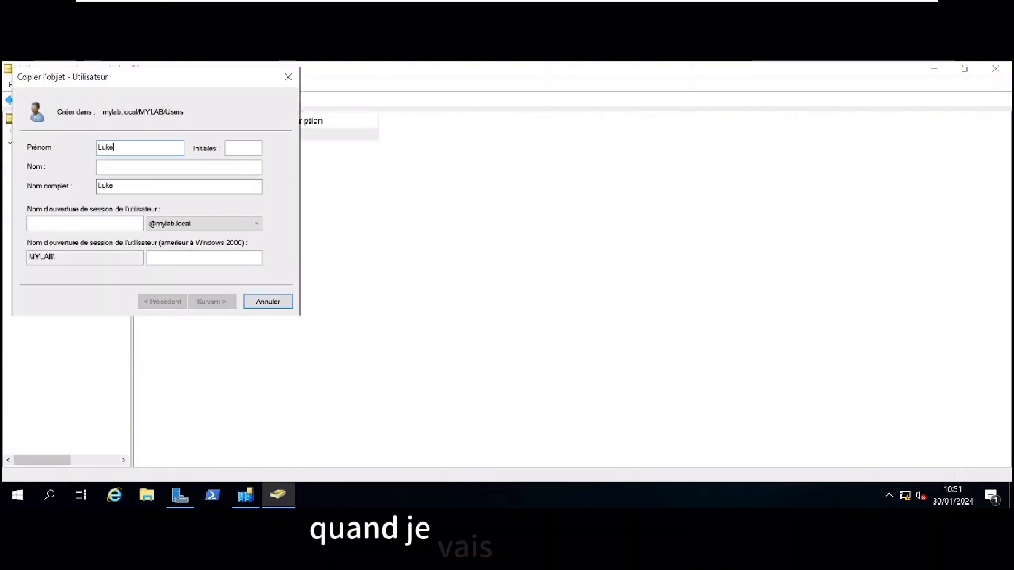
click(179, 167)
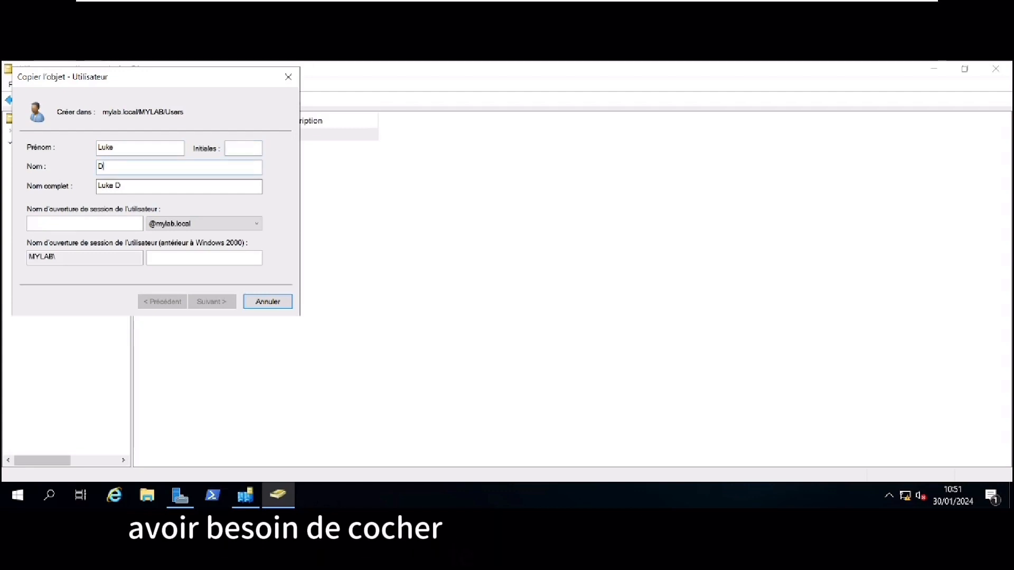
text(Die)
key(Tab)
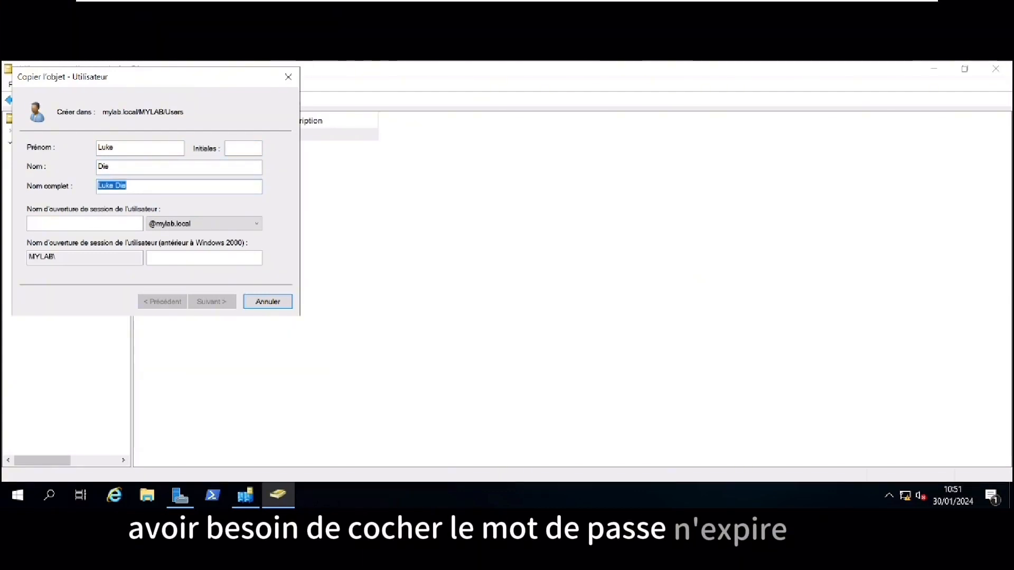
click(108, 167)
key(BackSpace)
key(BackSpace)
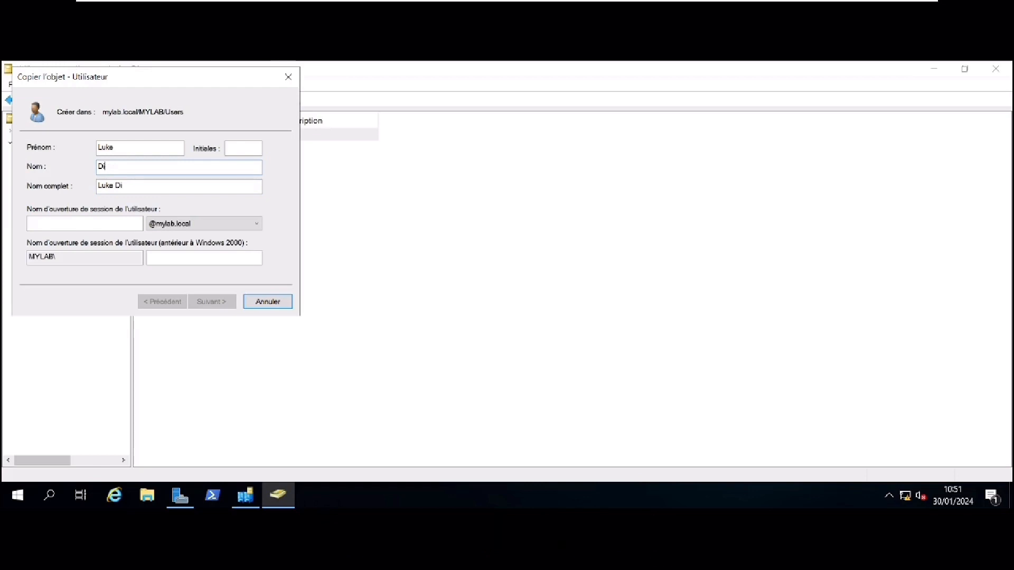
text(oe)
key(Tab)
key(Tab)
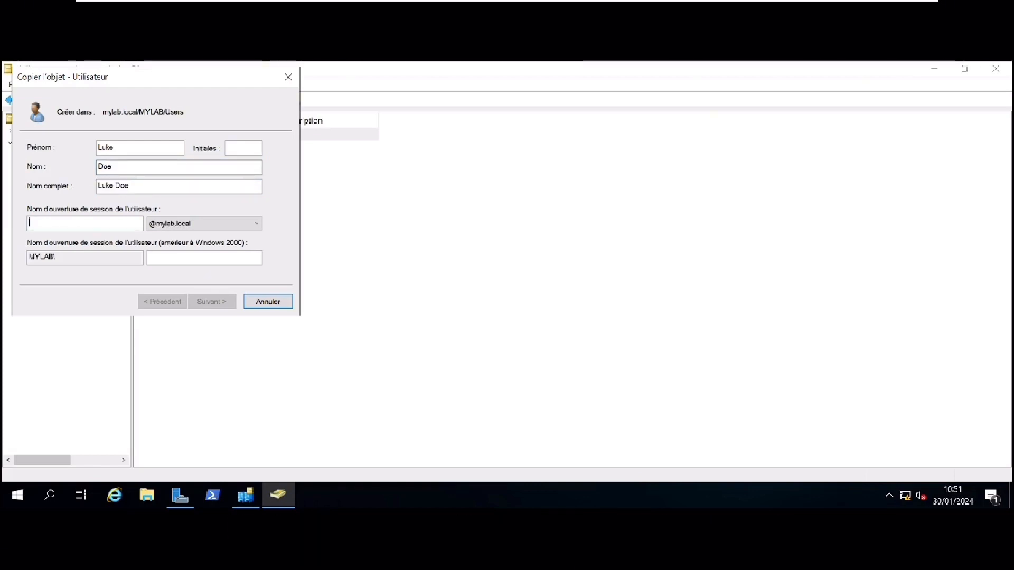
text(Ldoe)
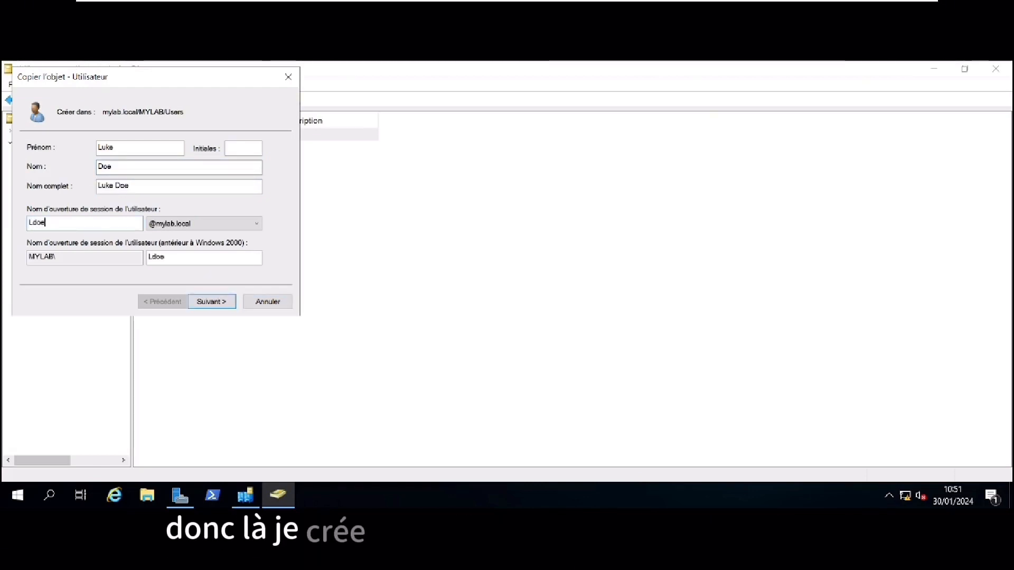
Enter and confirm Luke Doe's password, then finish creating the account
click(211, 301)
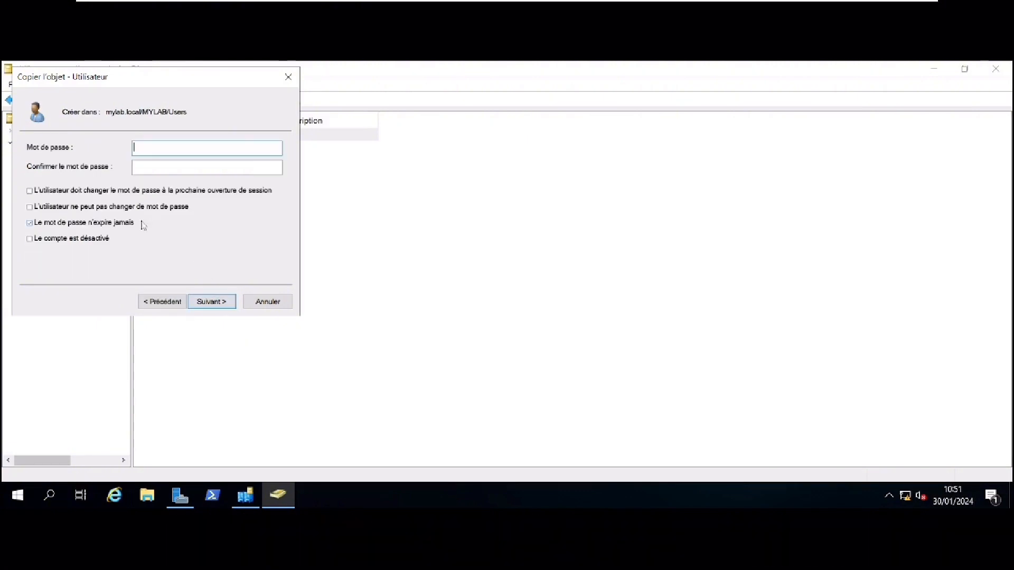
text(********)
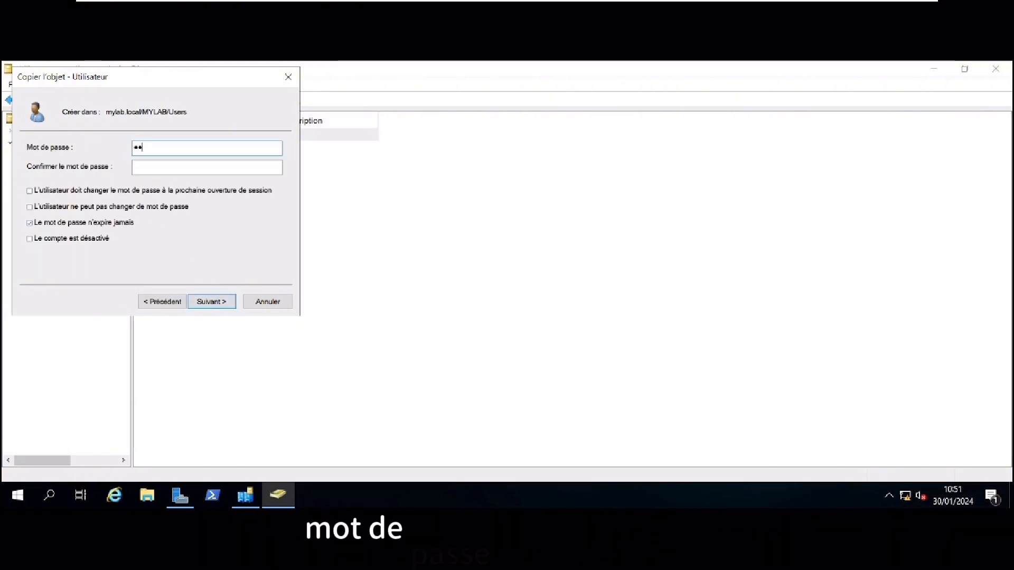
click(207, 167)
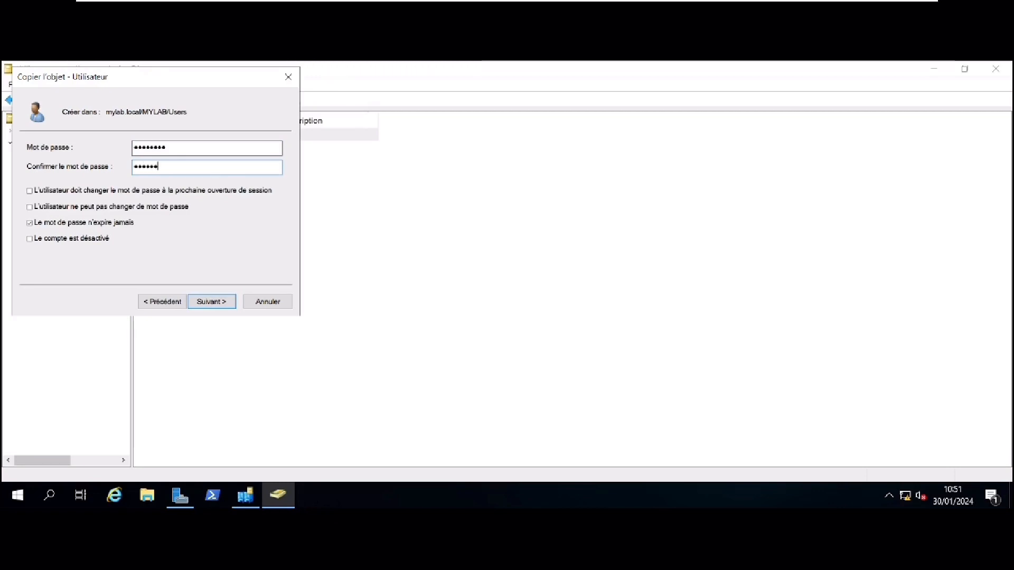
key(Return)
key(Return)
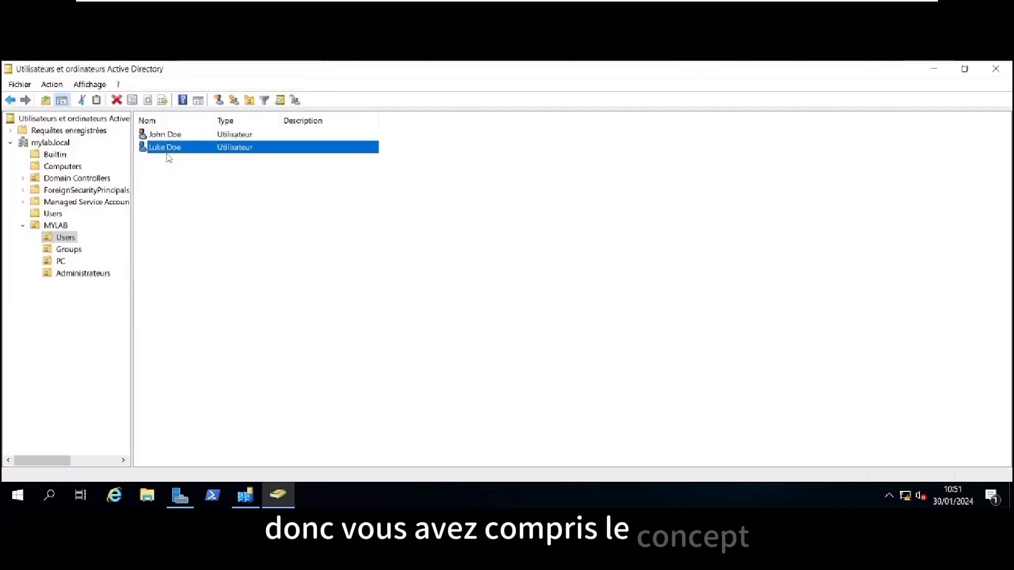
Create a new group named Groupe 1 in the MYLAB Groups unit
click(258, 270)
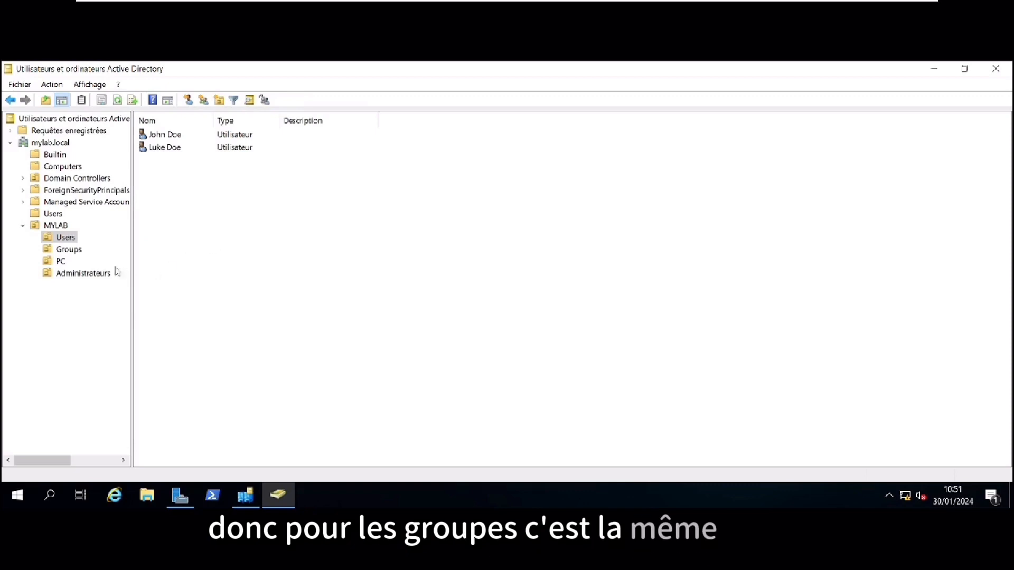
click(70, 250)
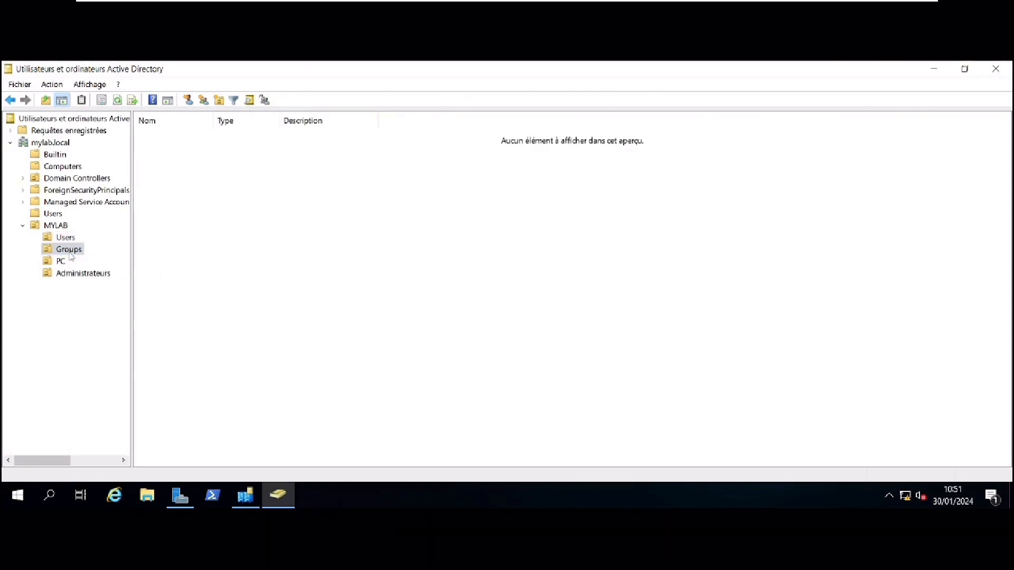
right_click(190, 151)
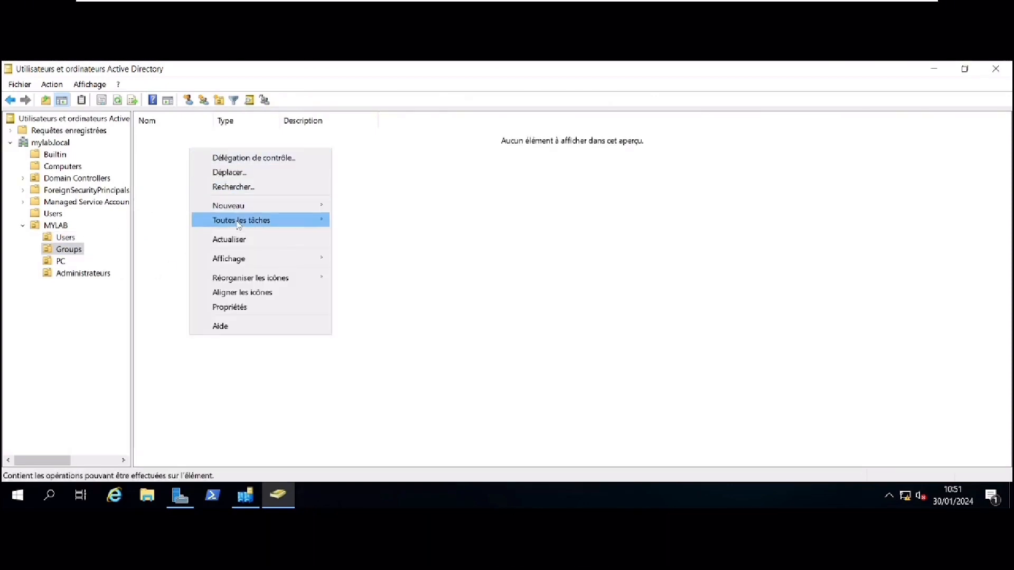
mouse_move(232, 206)
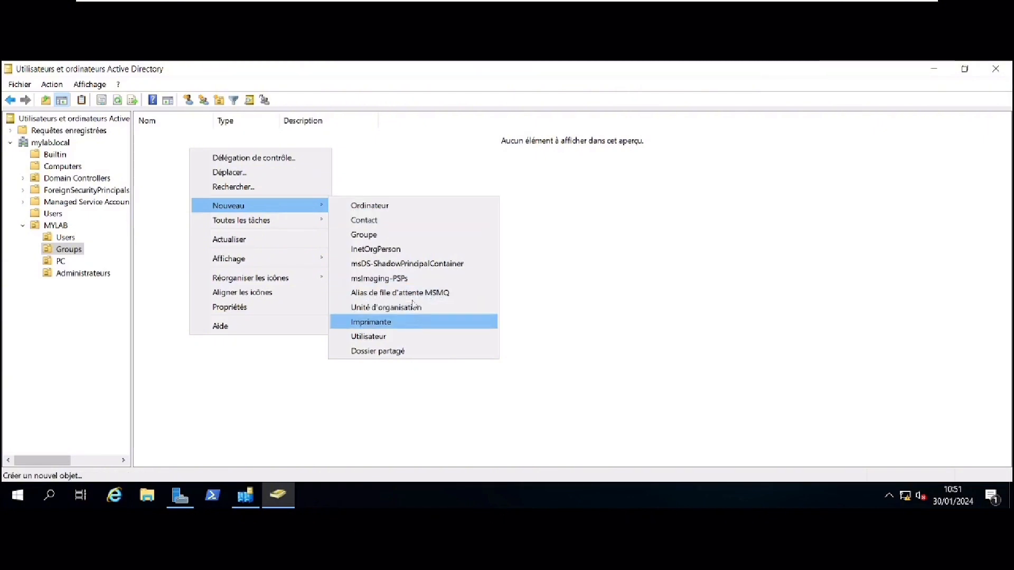
click(404, 235)
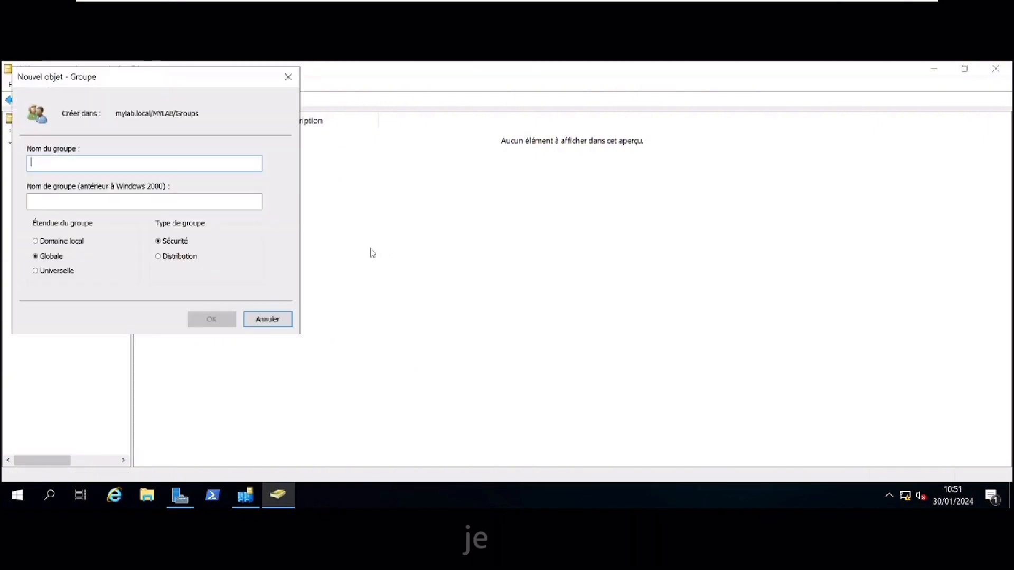
text(Groupe )
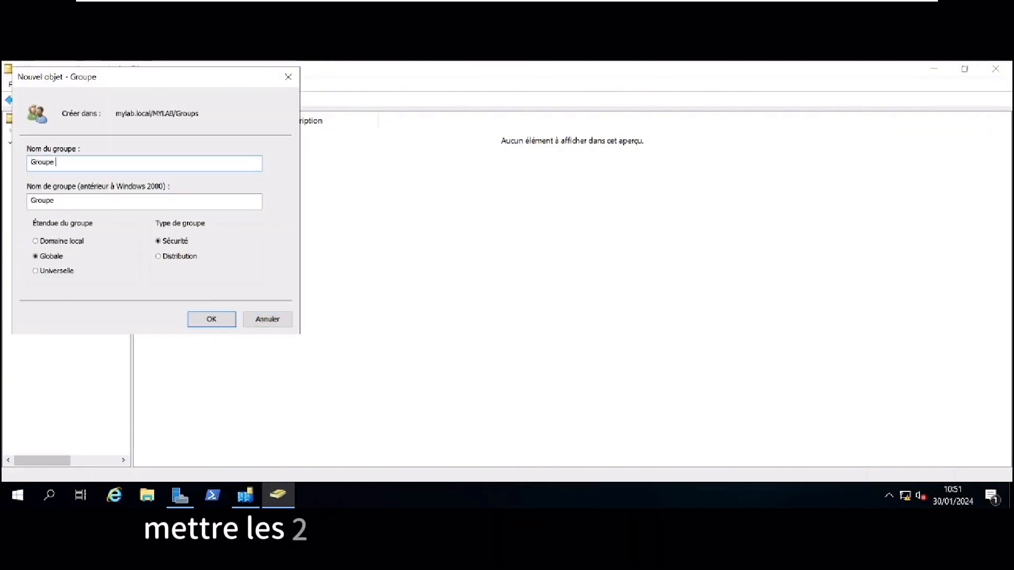
text(1)
key(Return)
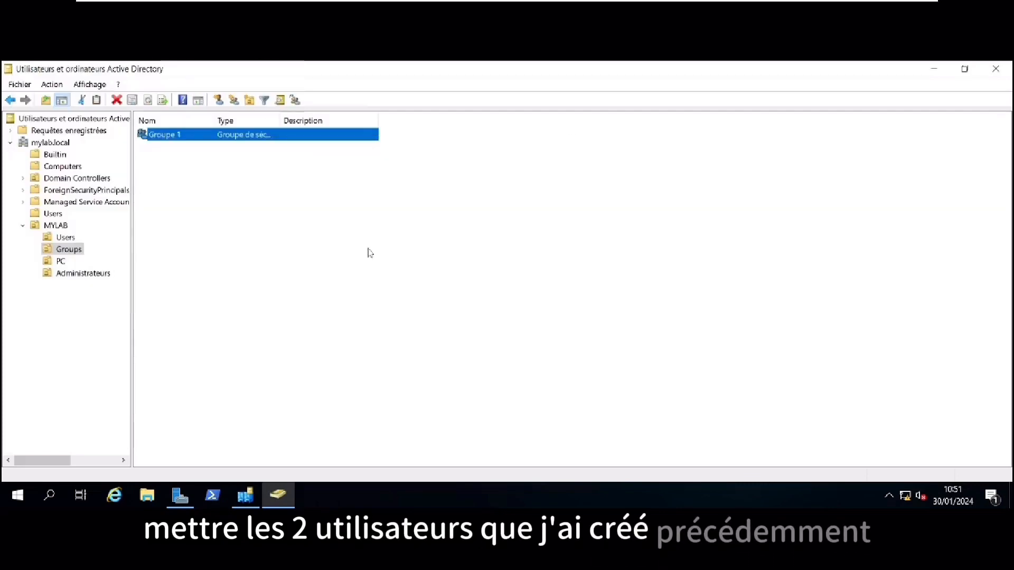
Create Groupe 2 as a second global security group beside Groupe 1
right_click(308, 227)
mouse_move(369, 284)
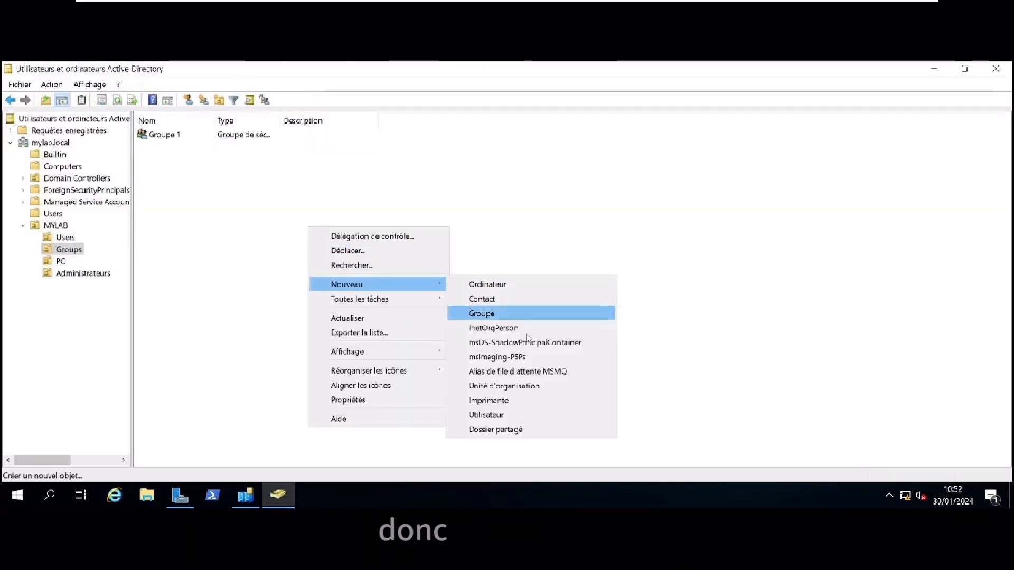
click(525, 315)
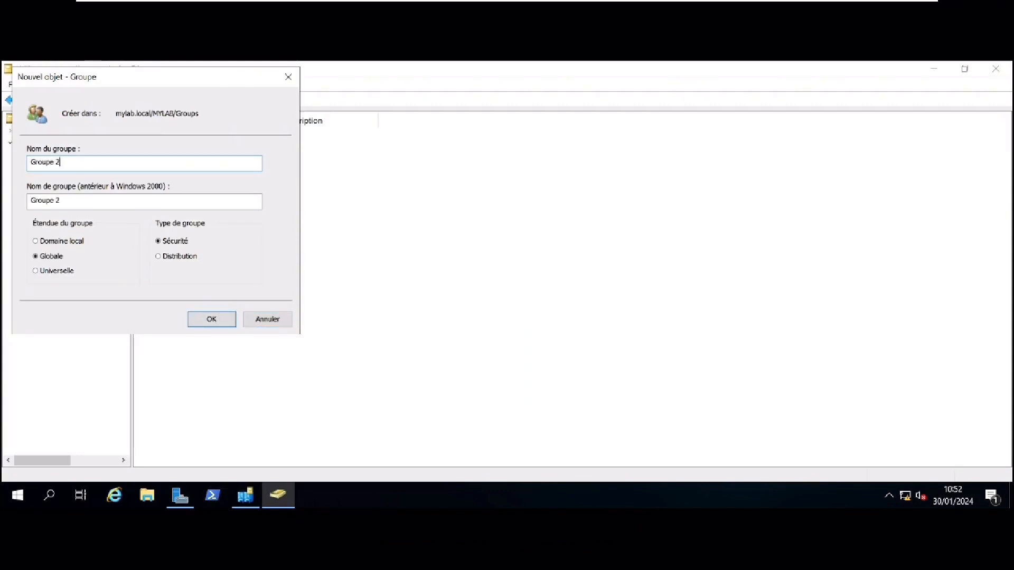
key(Return)
click(233, 263)
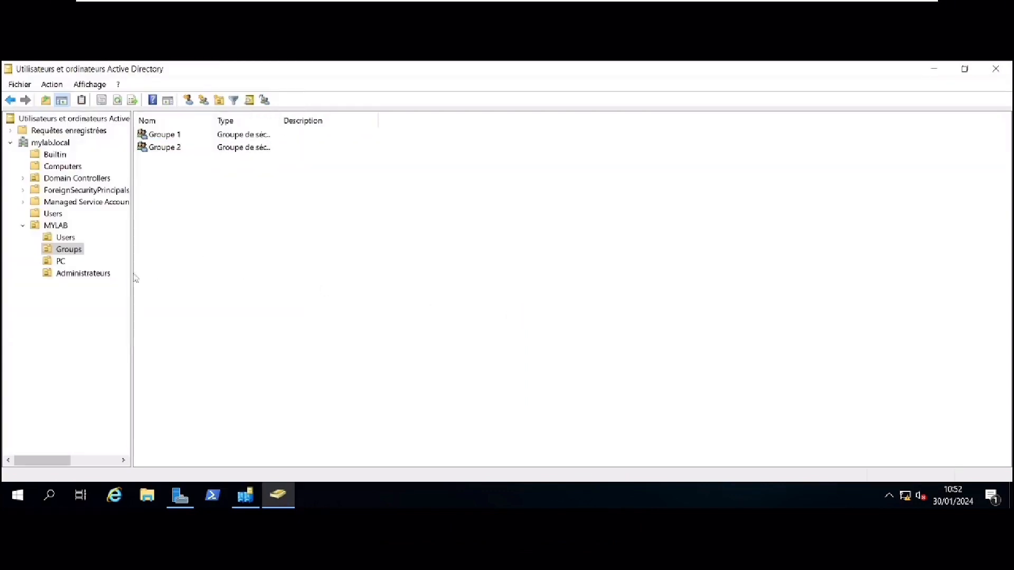
Add John Doe as a member of Groupe 1 and apply the change
double_click(164, 135)
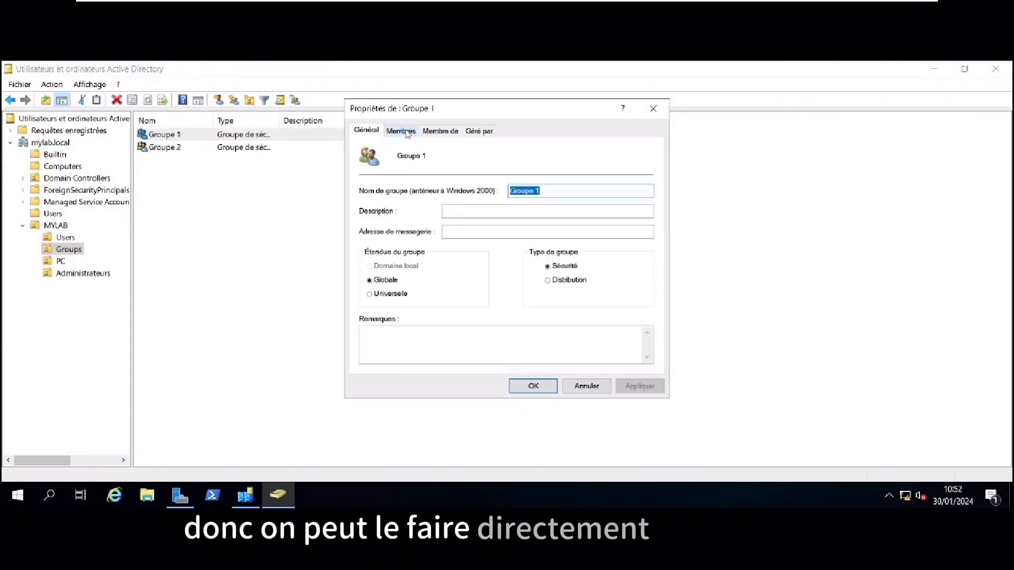
click(408, 132)
click(383, 348)
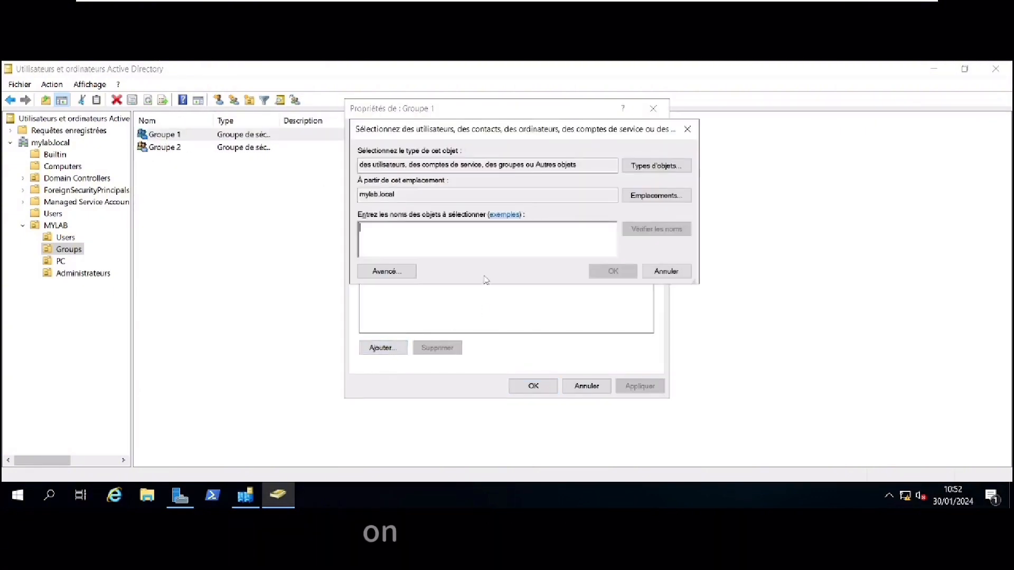
text(joh)
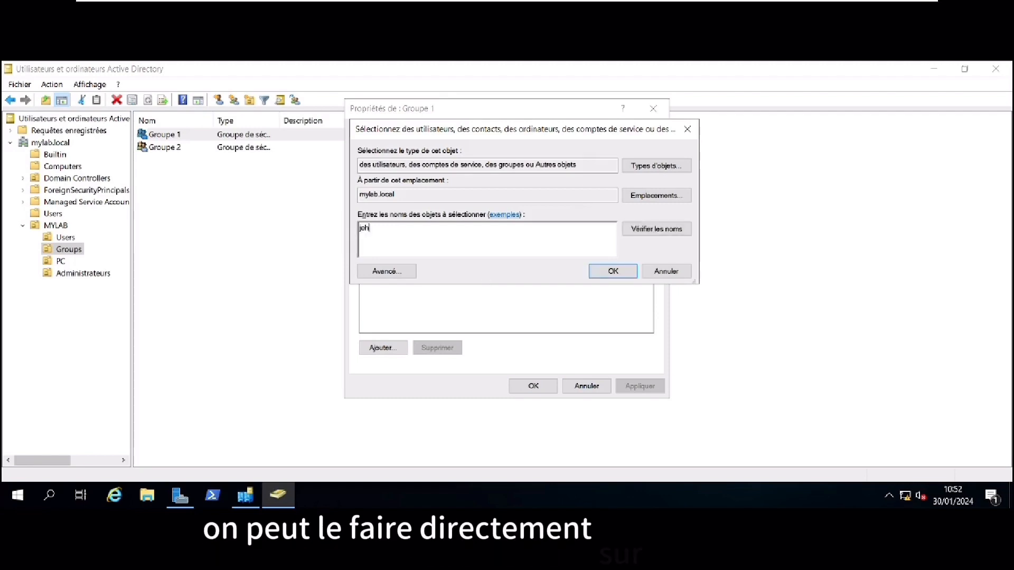
key(Return)
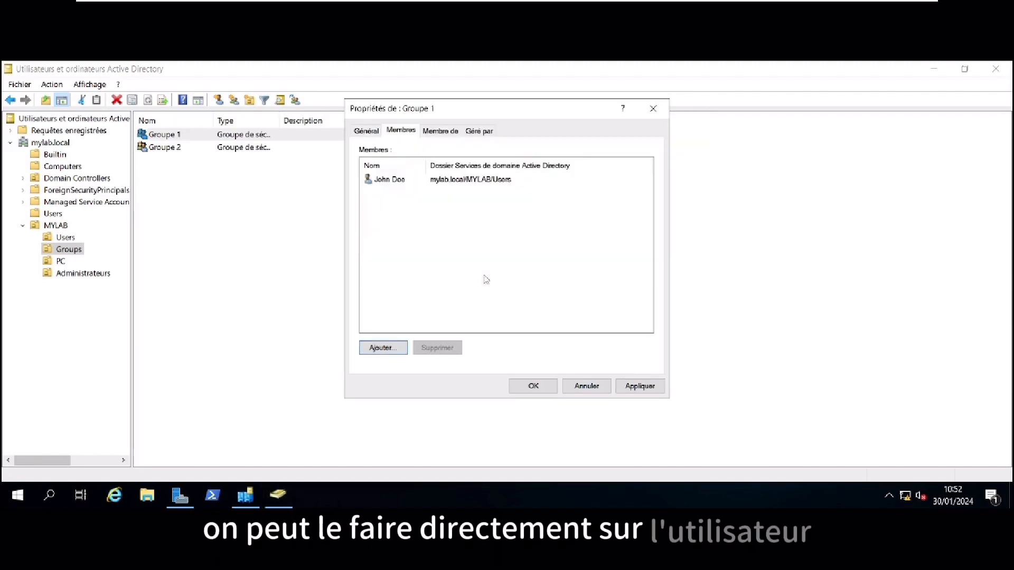
click(641, 386)
click(534, 386)
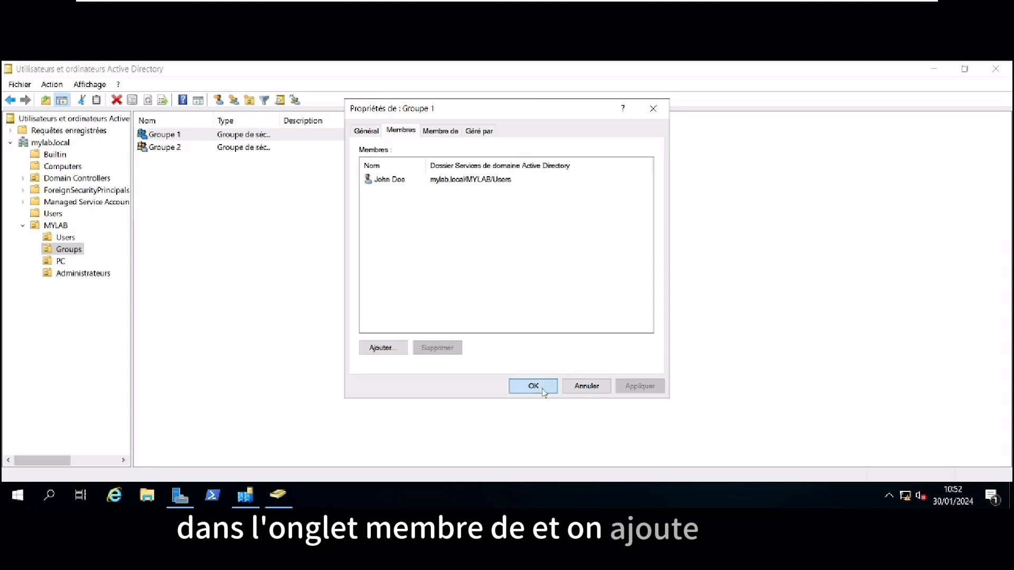
Add Luke Doe as a member of Groupe 2, then show the MYLAB Users folder
double_click(165, 147)
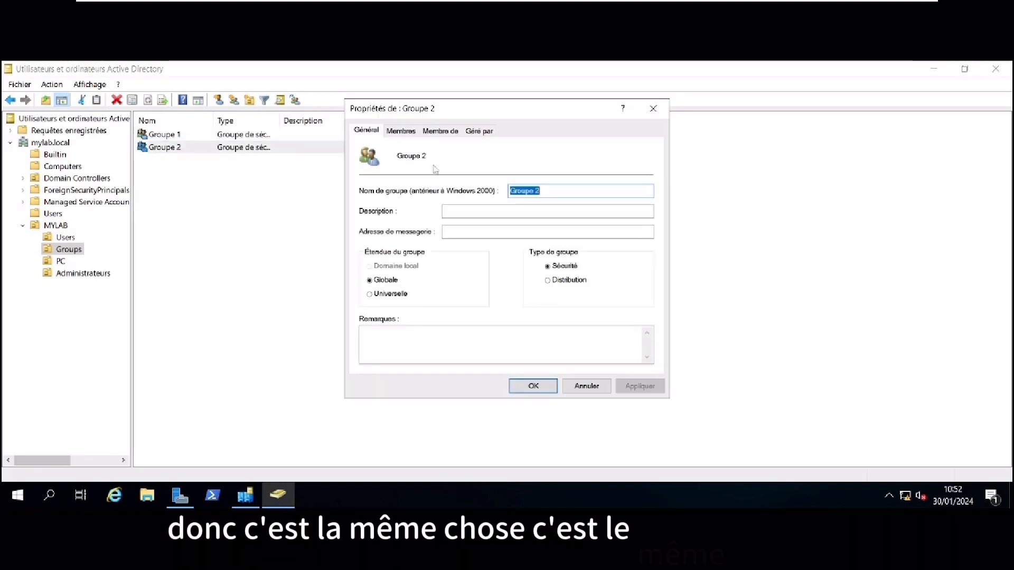
click(400, 131)
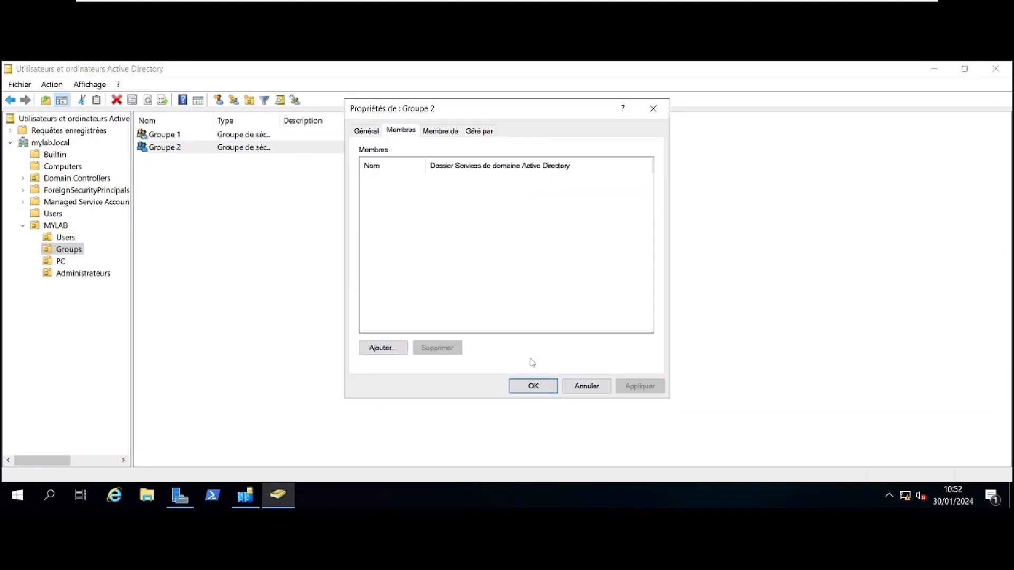
click(405, 346)
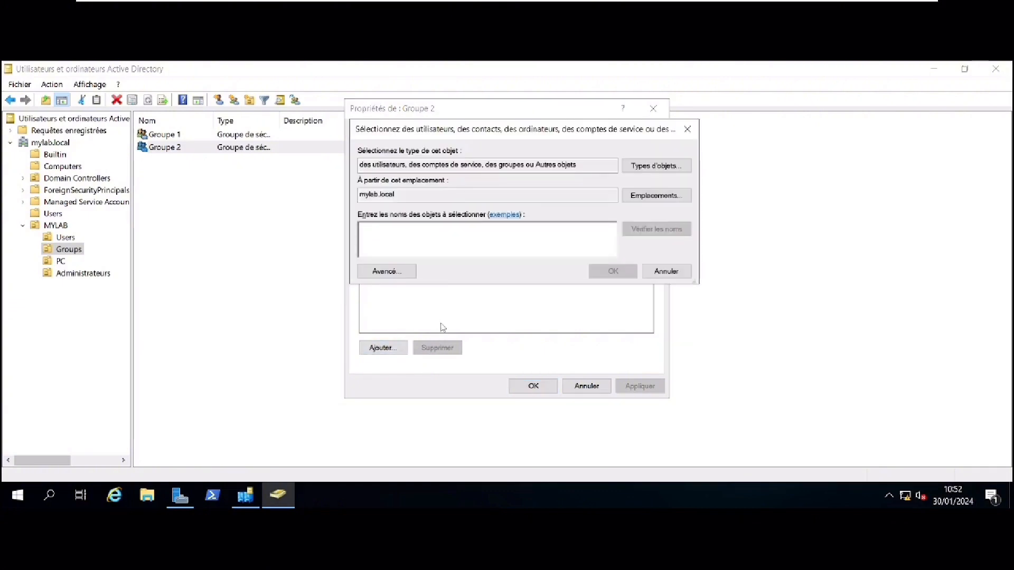
key(Return)
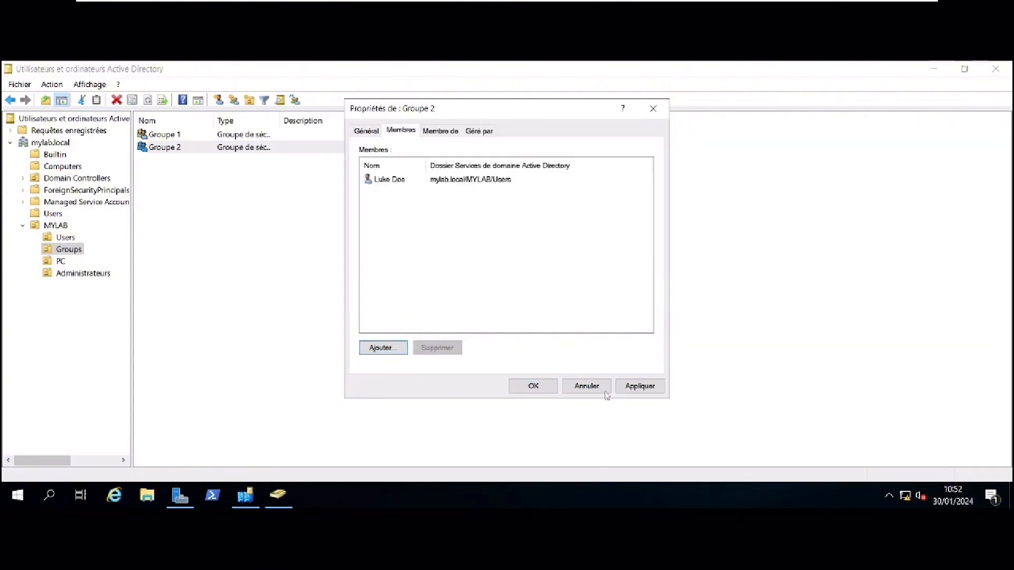
click(534, 386)
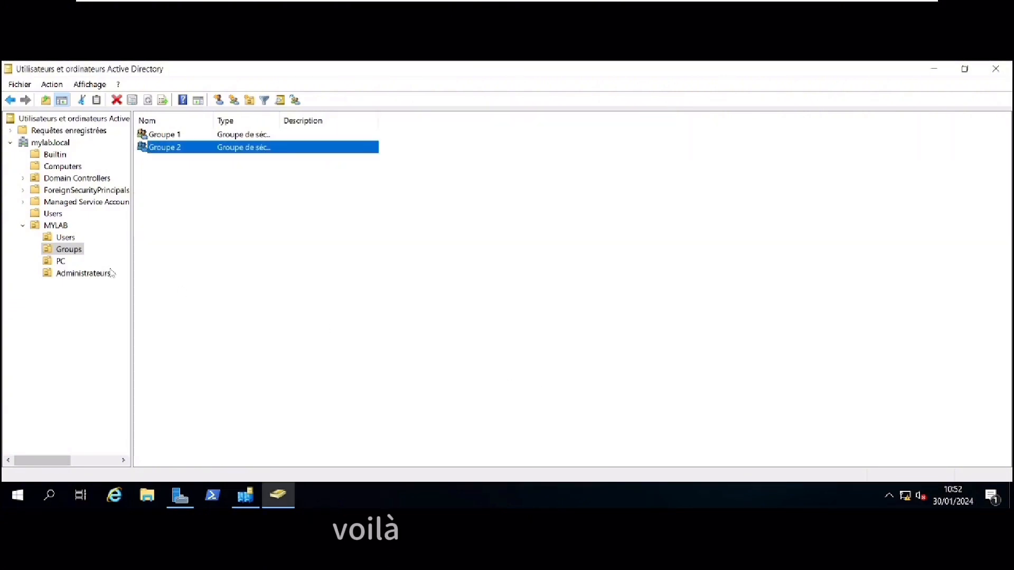
click(59, 238)
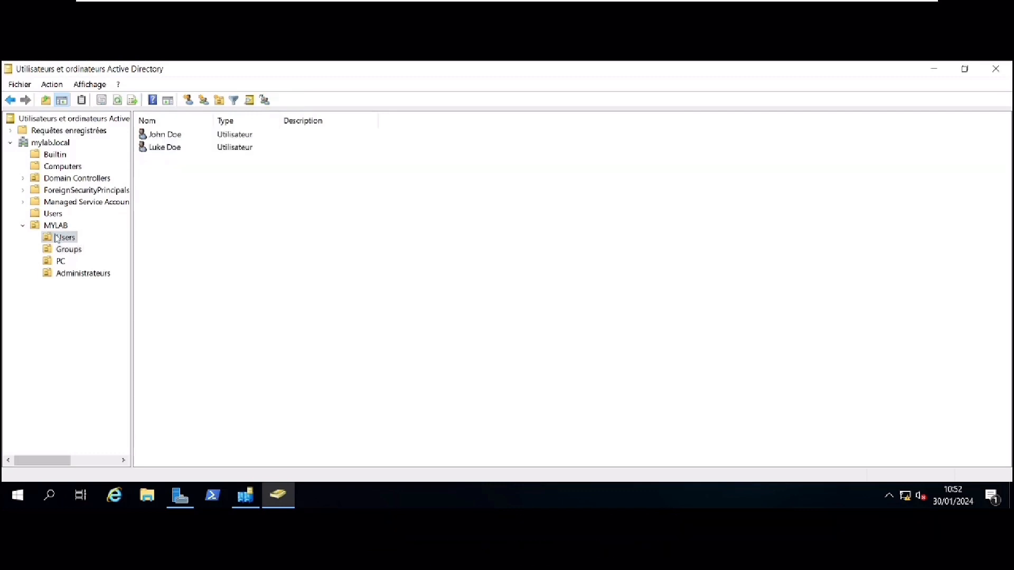
Check the Membre de tab of John Doe and Luke Doe to verify their groups
click(167, 136)
double_click(166, 136)
click(592, 143)
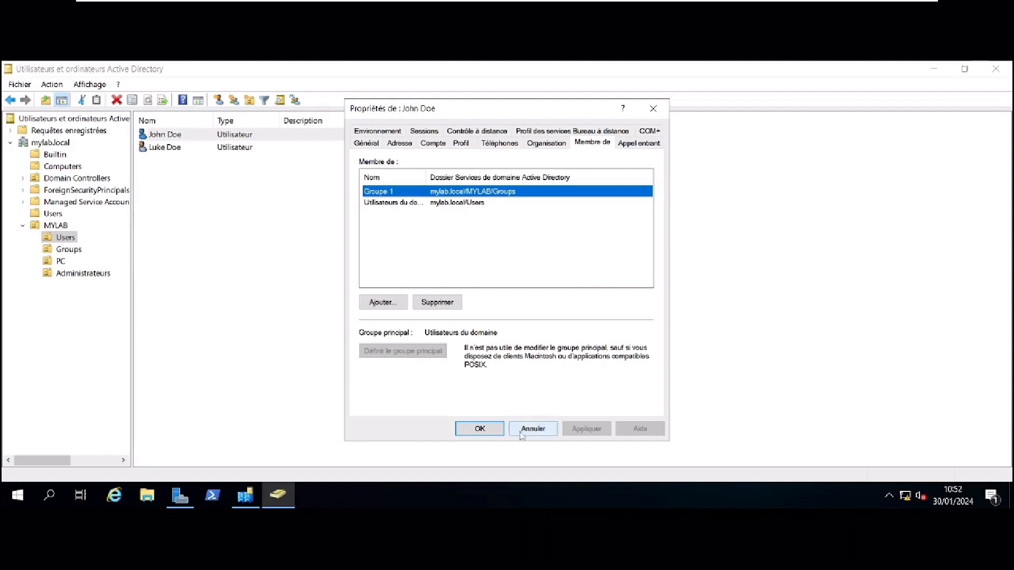
click(480, 429)
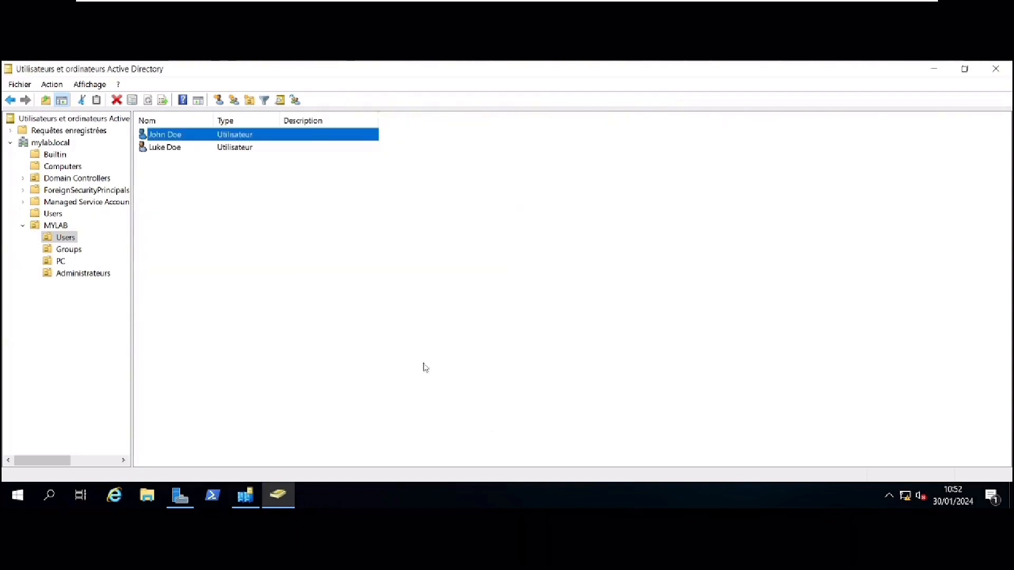
double_click(165, 149)
click(592, 144)
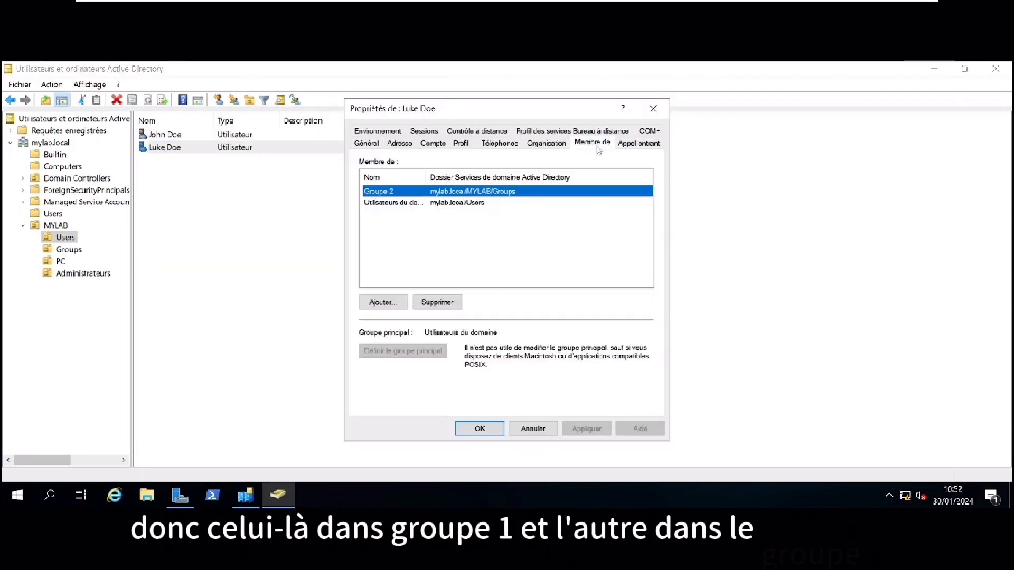
click(479, 428)
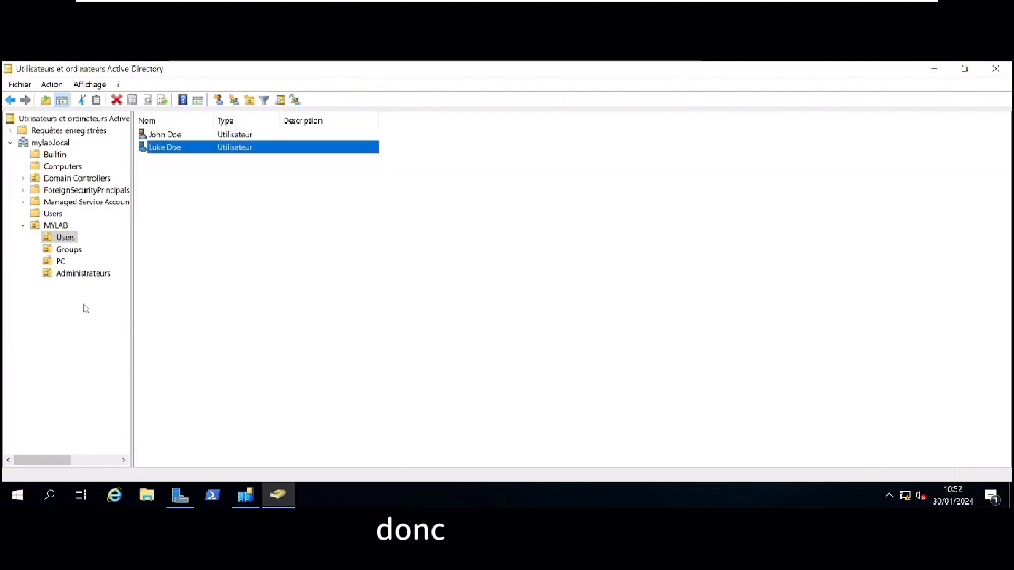
Show the users in the MYLAB Administrateurs folder, then close Active Directory Users and Computers
right_click(70, 275)
click(236, 203)
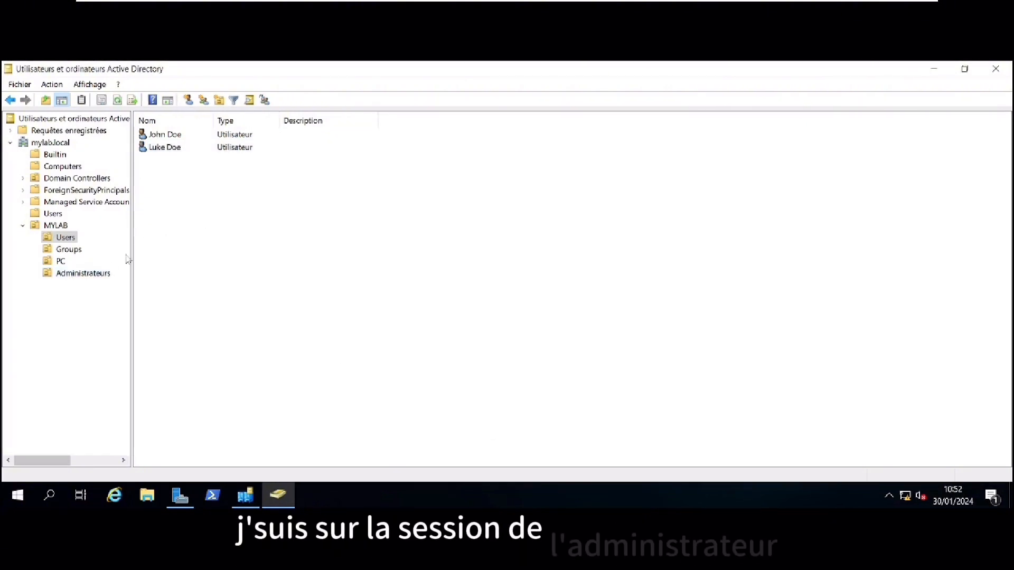
click(91, 273)
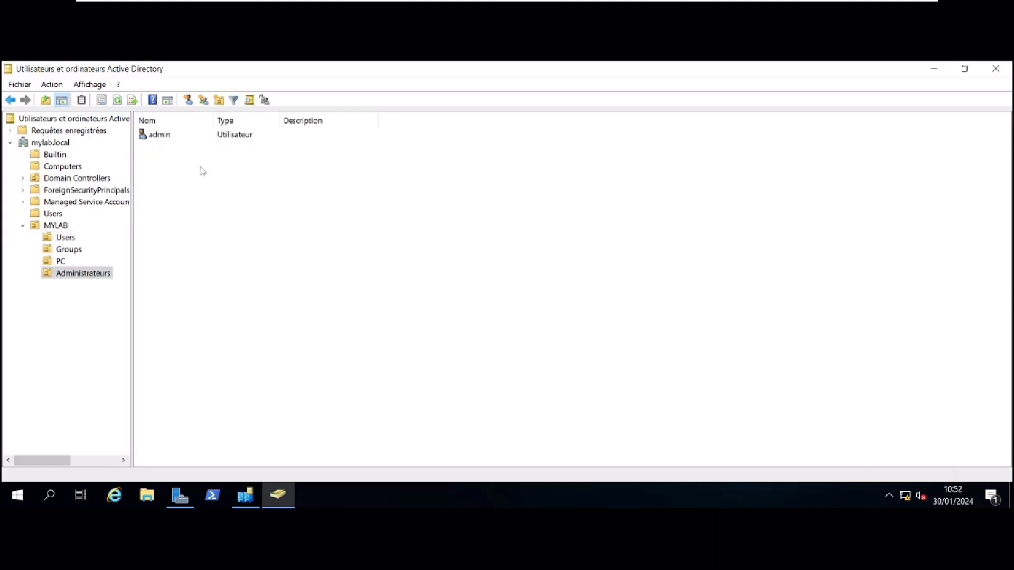
click(996, 73)
Close Server Manager and sign out of the administrator session
click(996, 71)
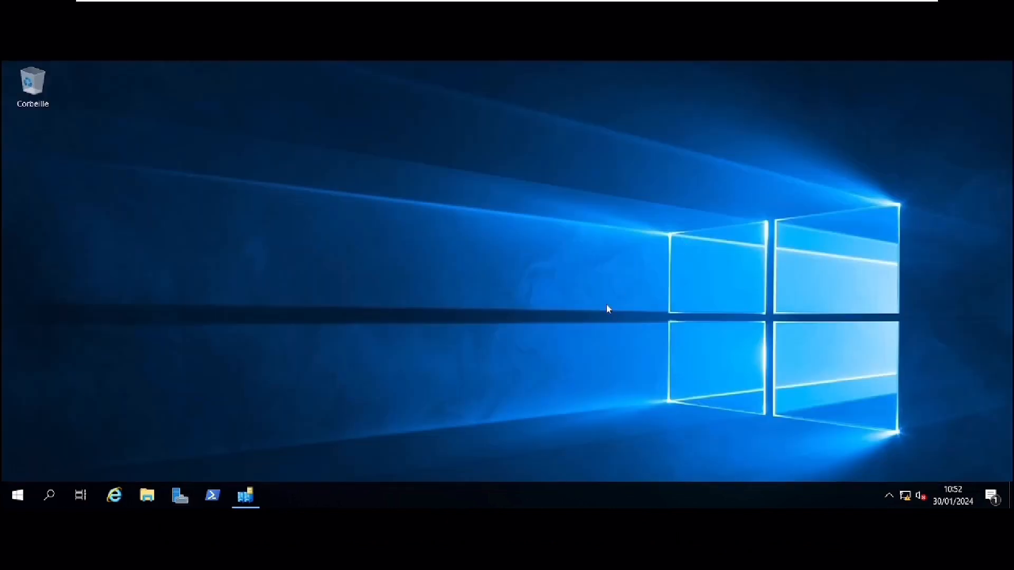
click(19, 503)
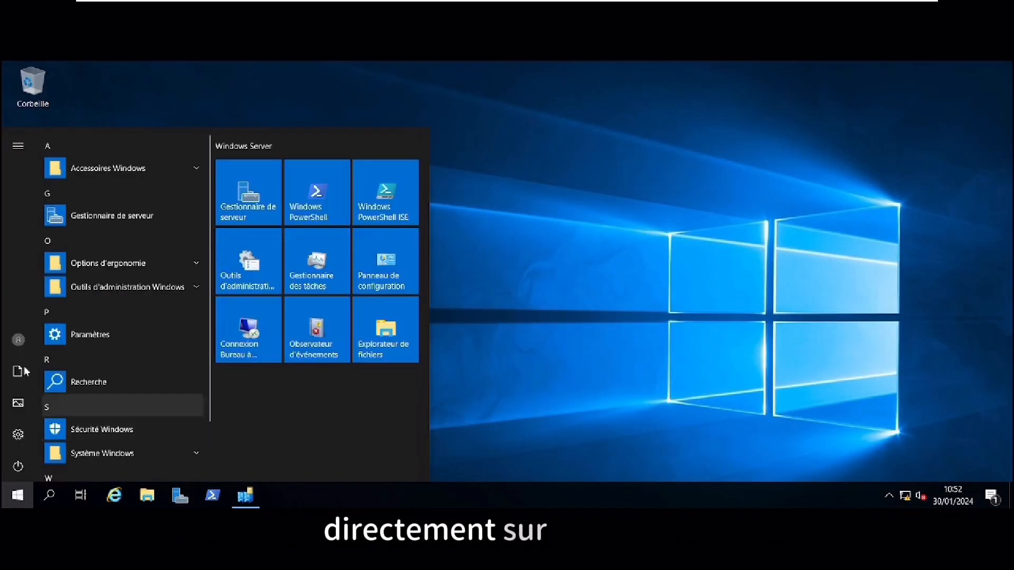
click(22, 351)
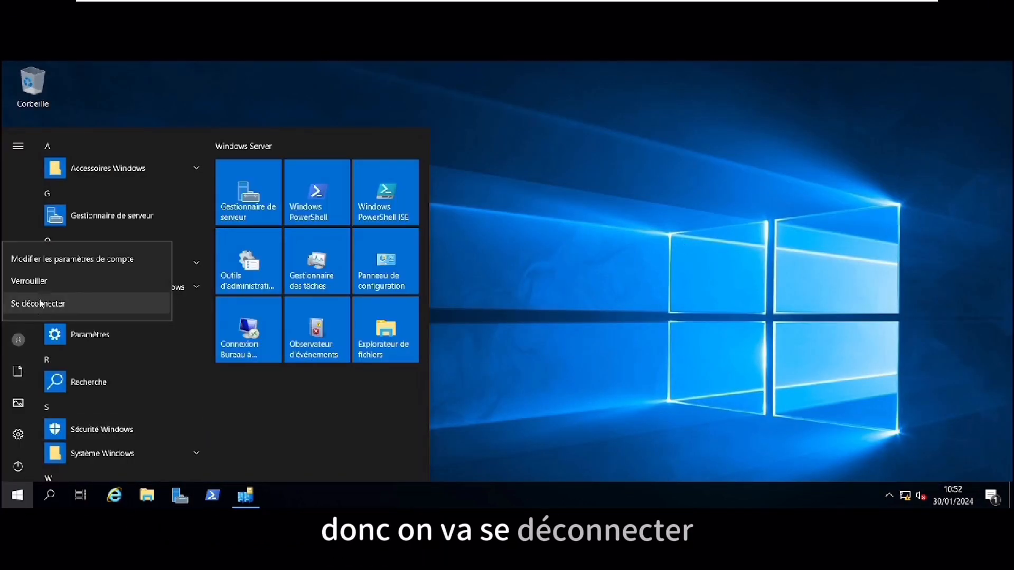
click(56, 303)
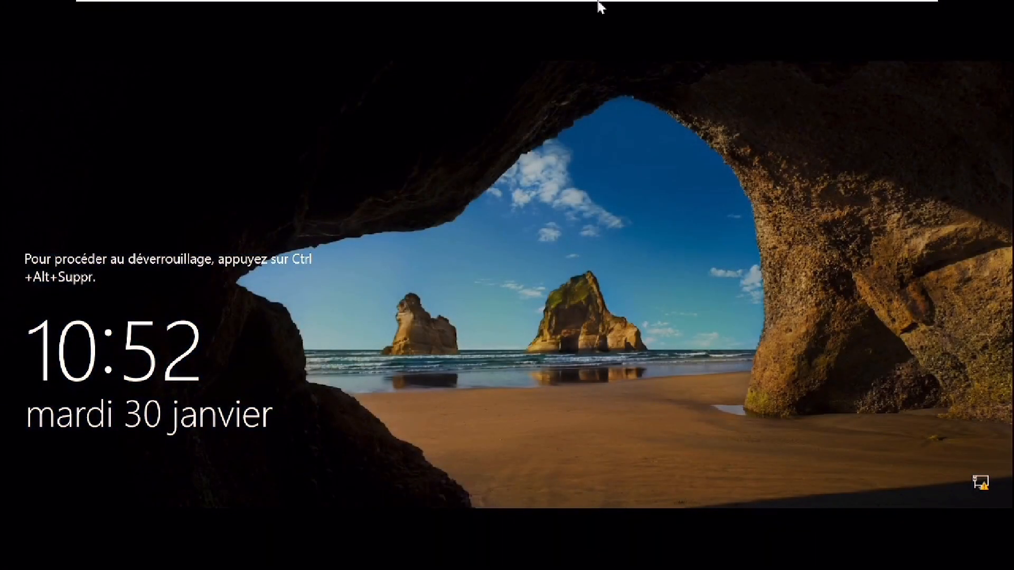
Send Ctrl+Alt+Del to the VM and sign in as Autre utilisateur 'admin' with its password
mouse_move(599, 7)
right_click(776, 19)
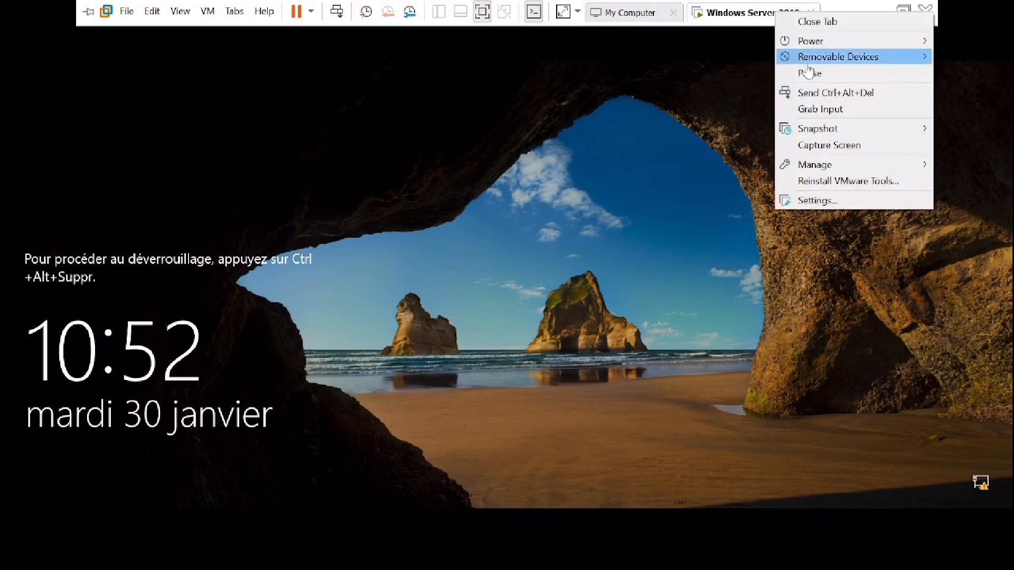
click(813, 94)
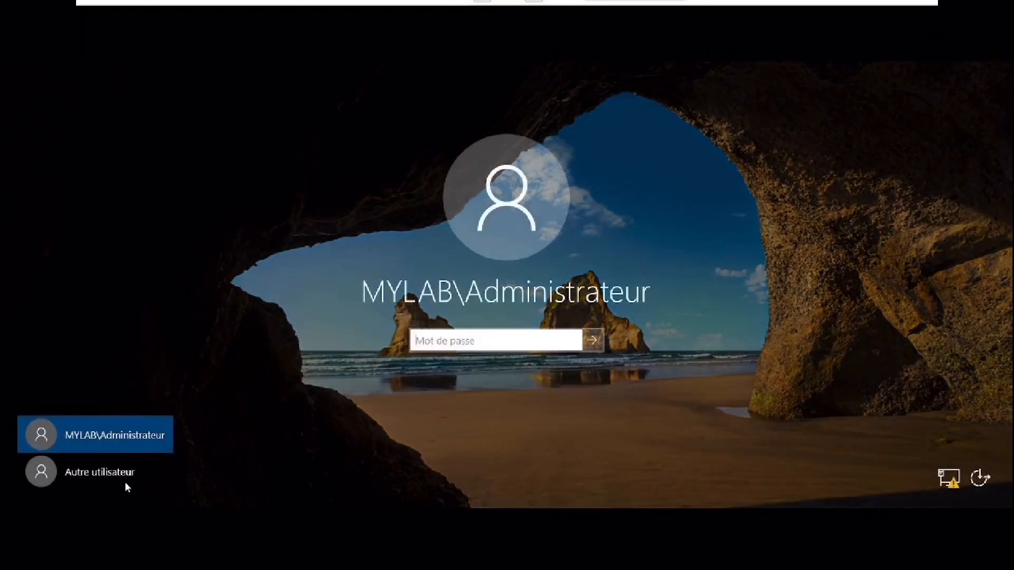
click(108, 478)
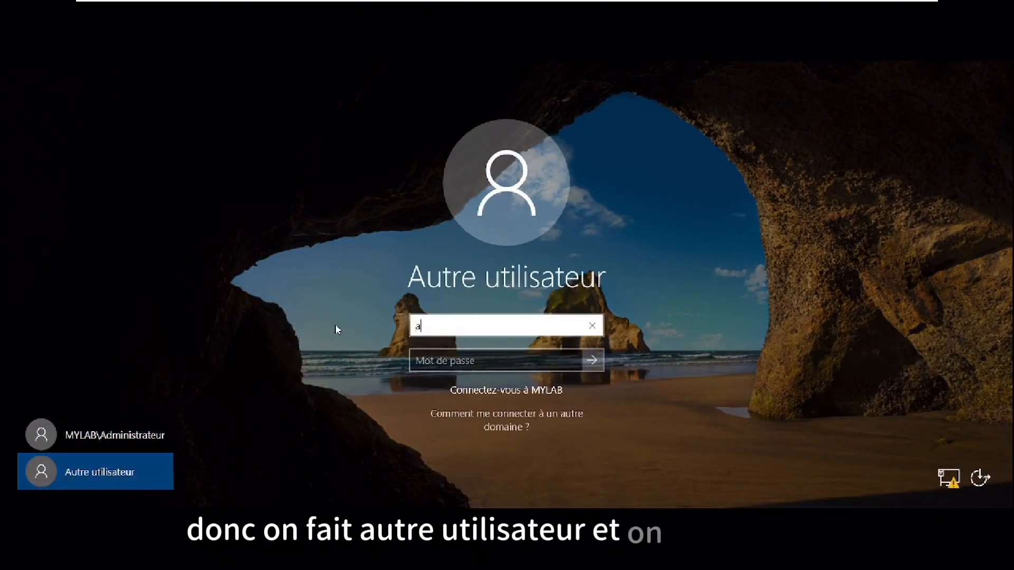
text(admin)
key(Tab)
text(••)
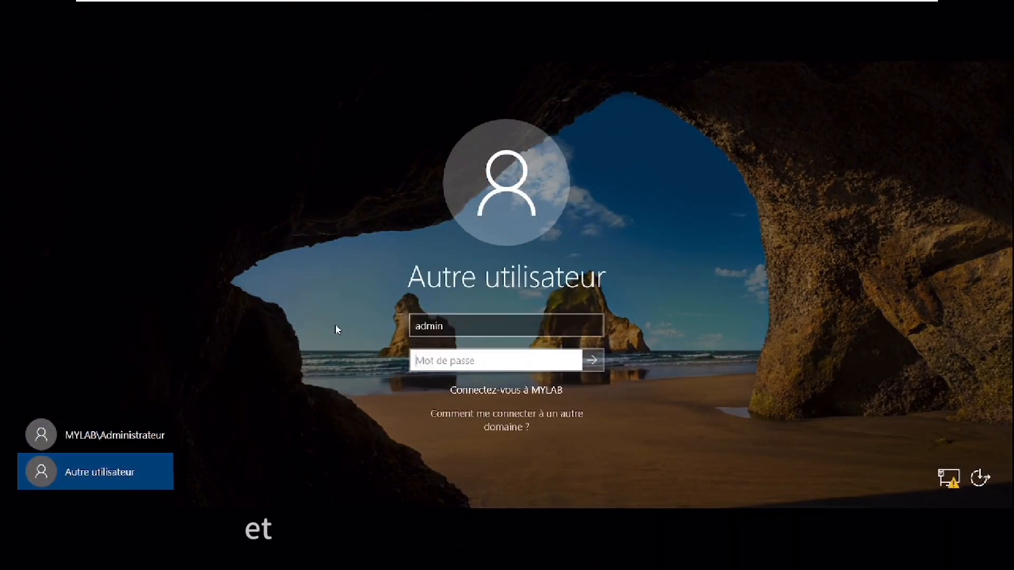
text(••••)
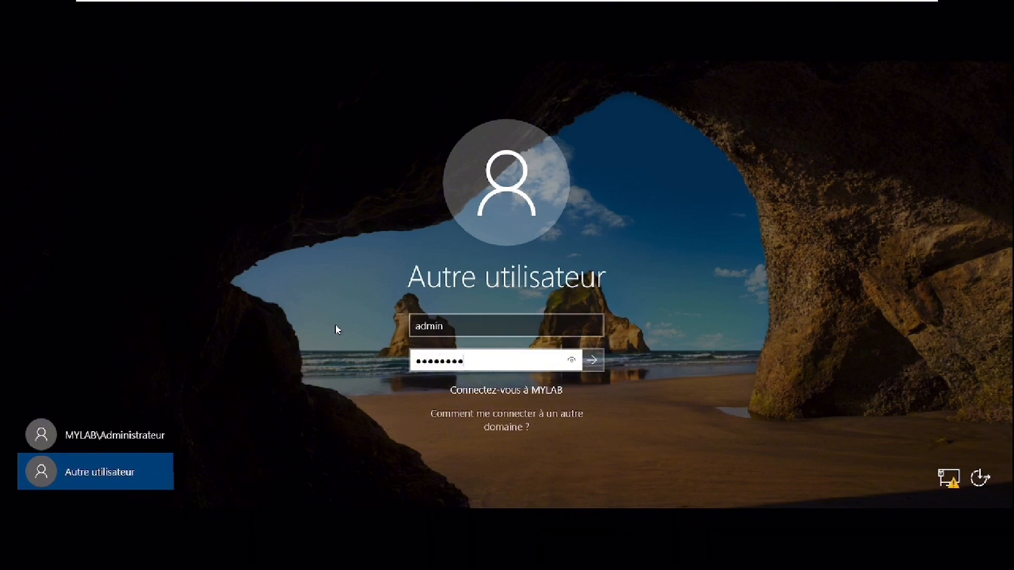
key(Return)
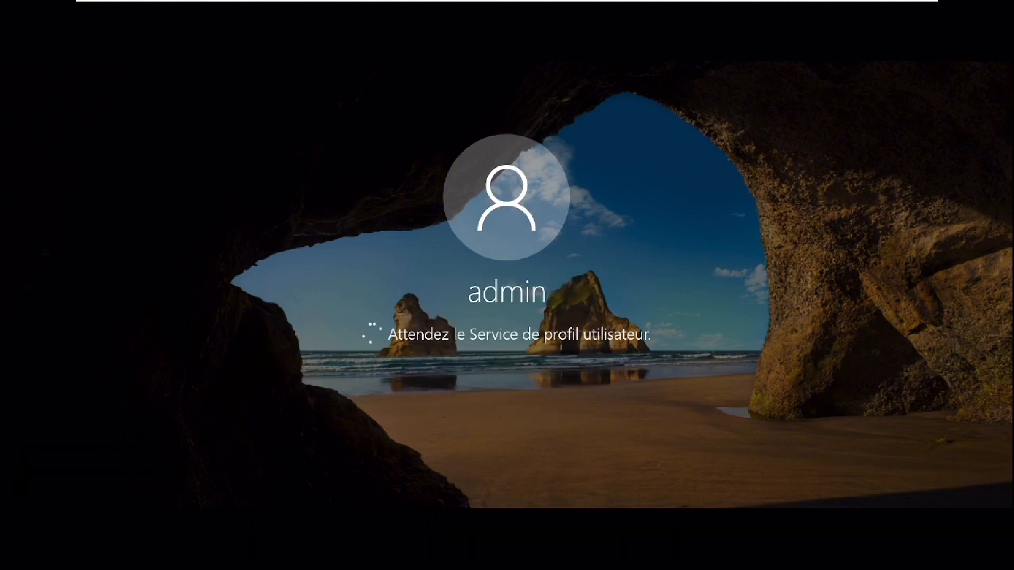